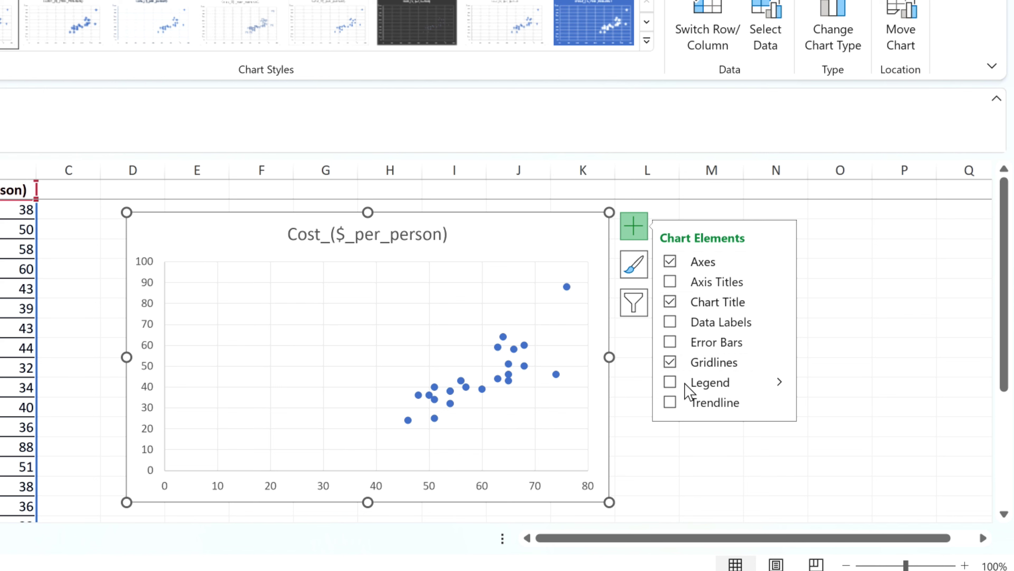
# Step: Add a linear trendline to the cost-per-person scatter chart and open its detailed formatting options
pyautogui.click(671, 403)
pyautogui.click(779, 403)
pyautogui.moveTo(1011, 361); pyautogui.dragTo(1003, 407)
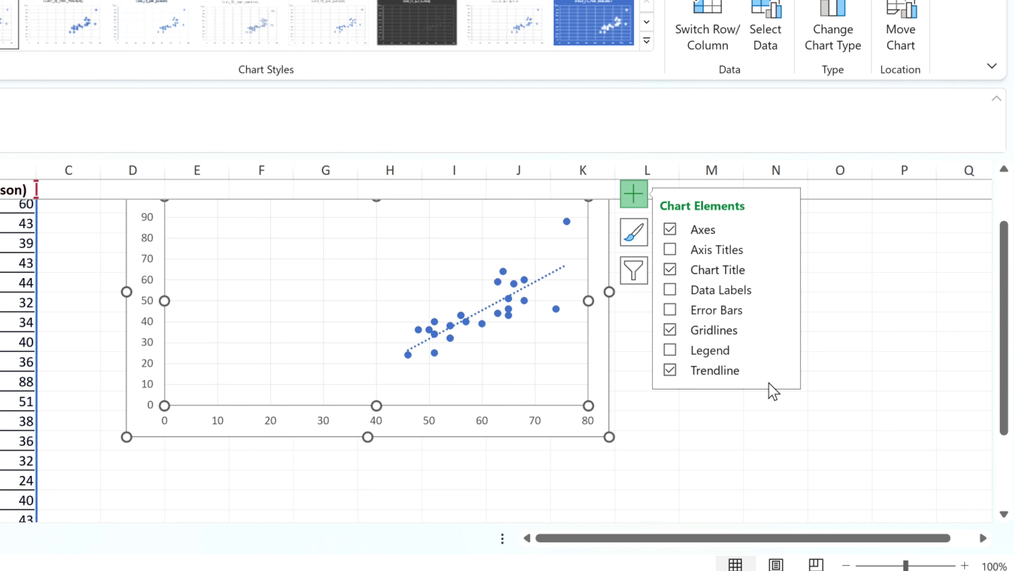
pyautogui.click(780, 370)
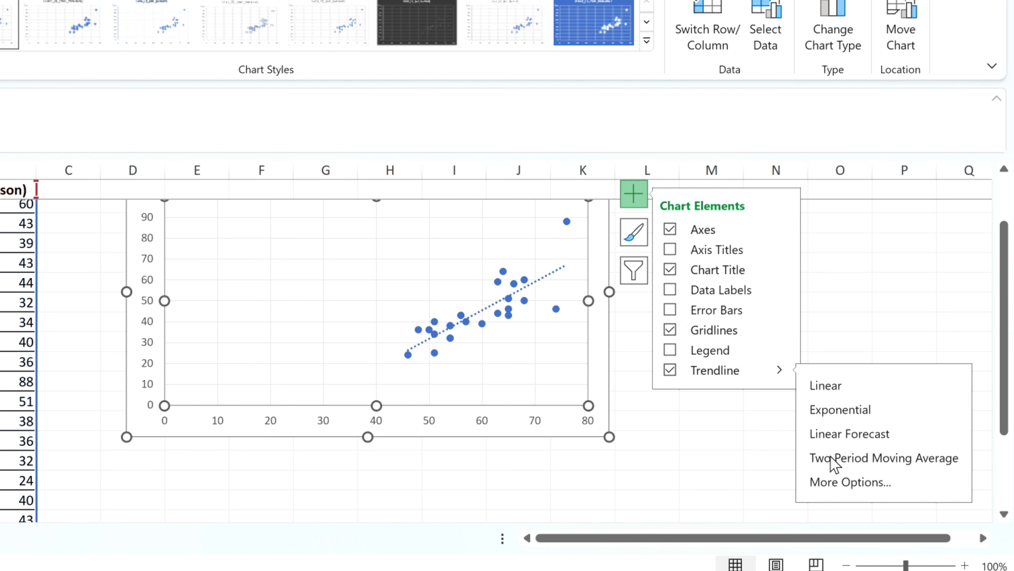
pyautogui.click(843, 484)
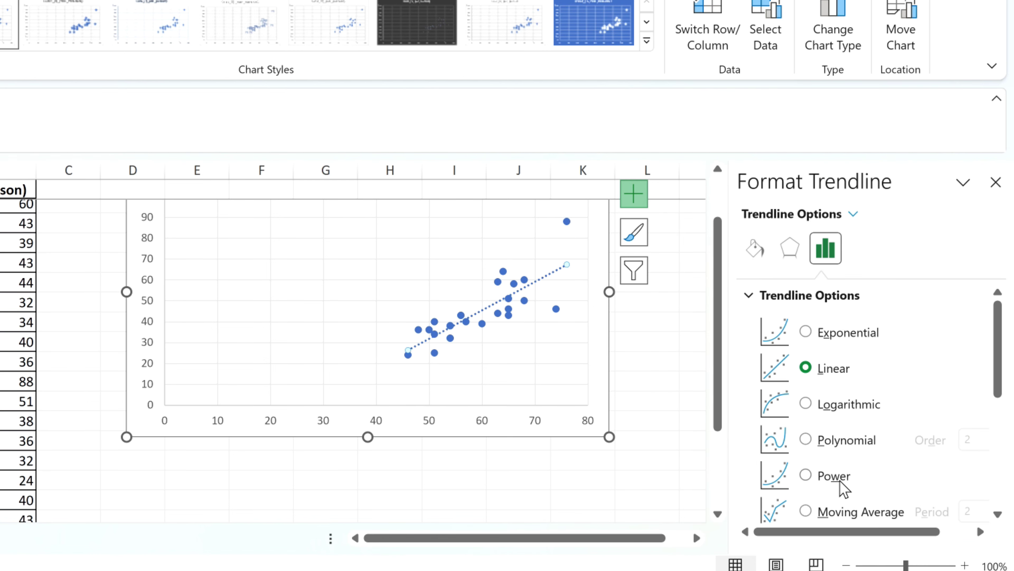
# Step: Display the trendline's equation and R-squared value on the chart, and close the trendline formatting options
pyautogui.moveTo(1003, 353); pyautogui.dragTo(985, 491)
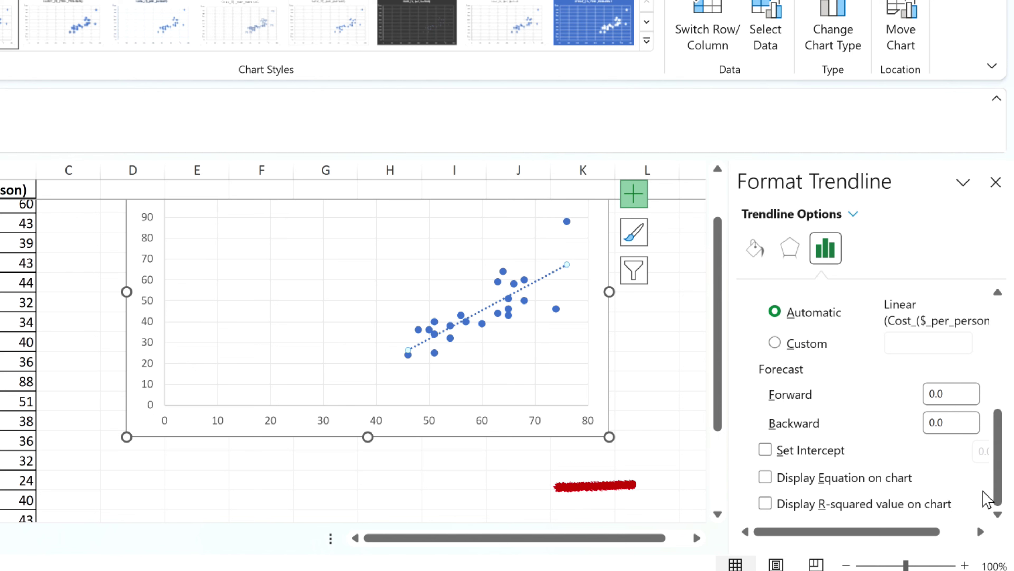
pyautogui.click(766, 477)
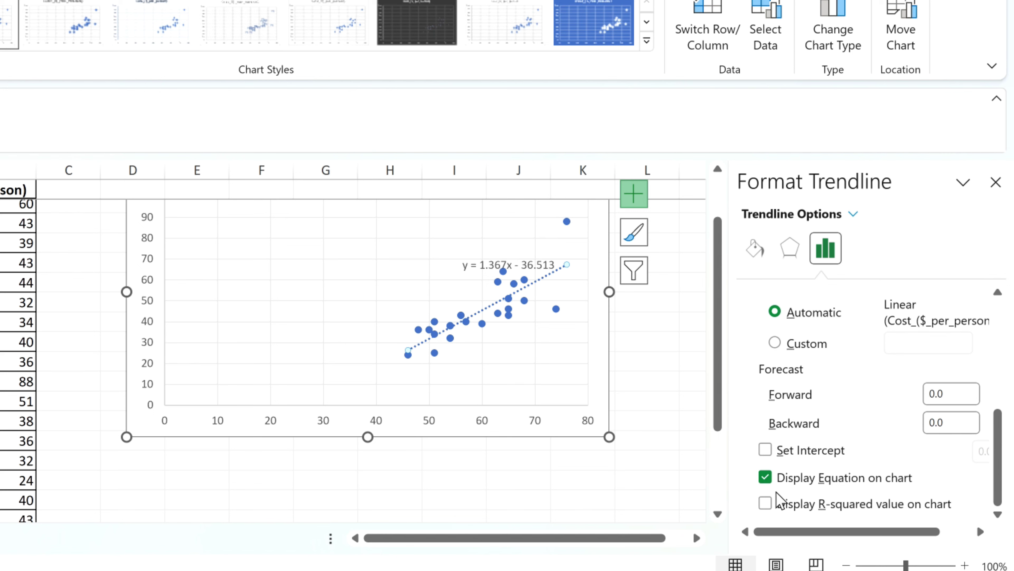
pyautogui.click(765, 505)
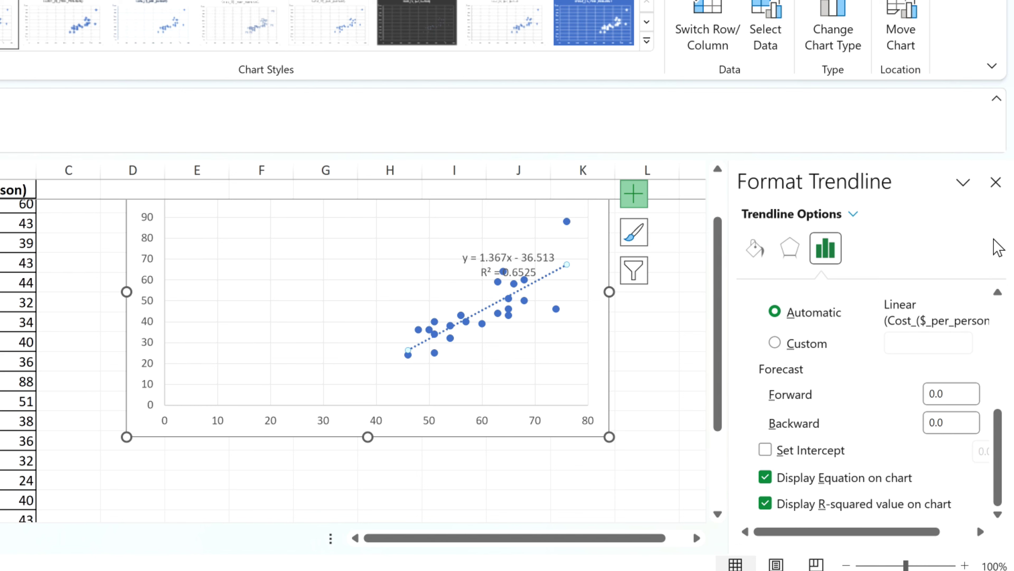
pyautogui.click(996, 182)
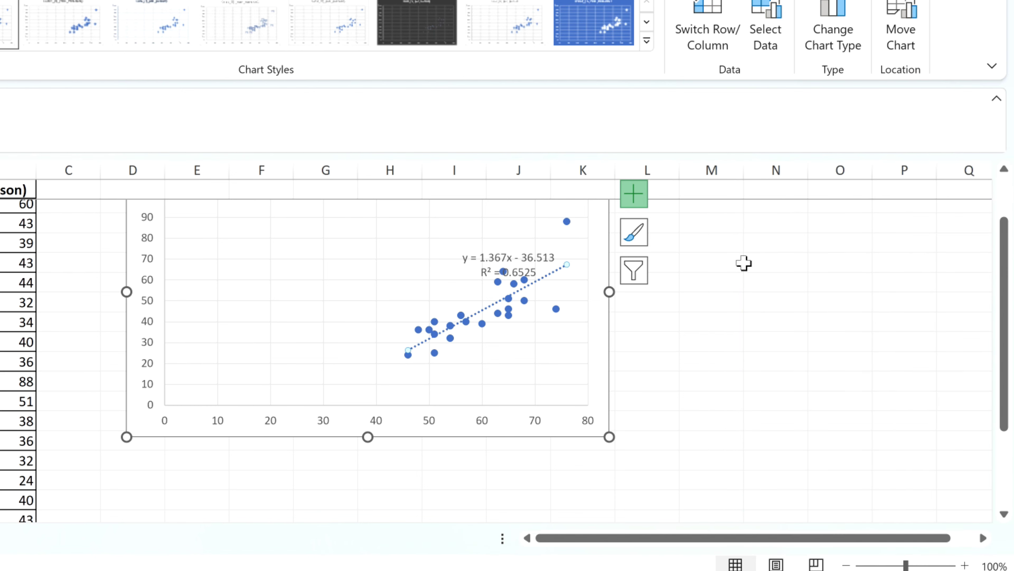
# Step: Move the trendline equation label into the empty upper area of the plot and set its font size to 28
pyautogui.click(525, 274)
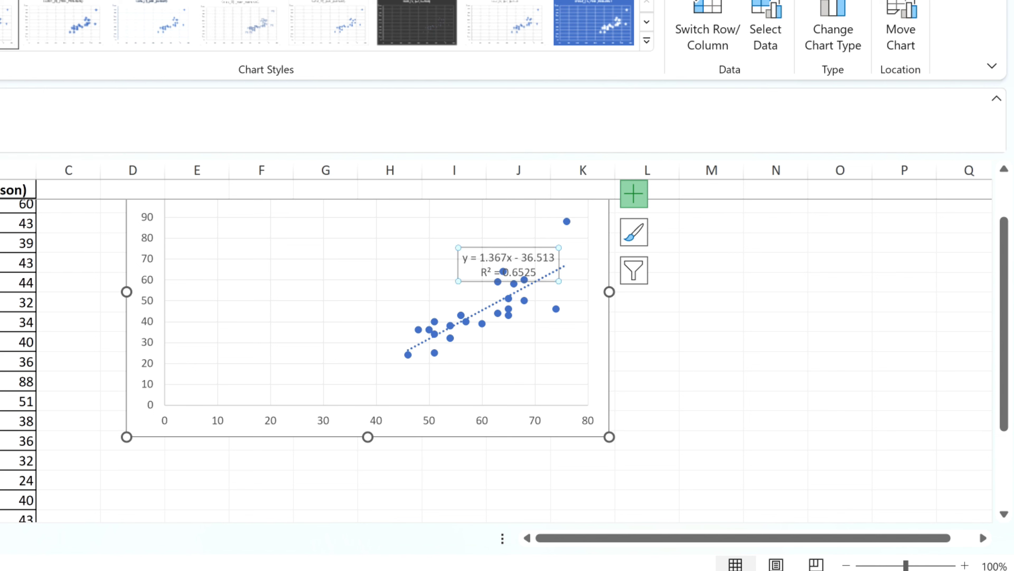
pyautogui.moveTo(559, 264); pyautogui.dragTo(395, 232)
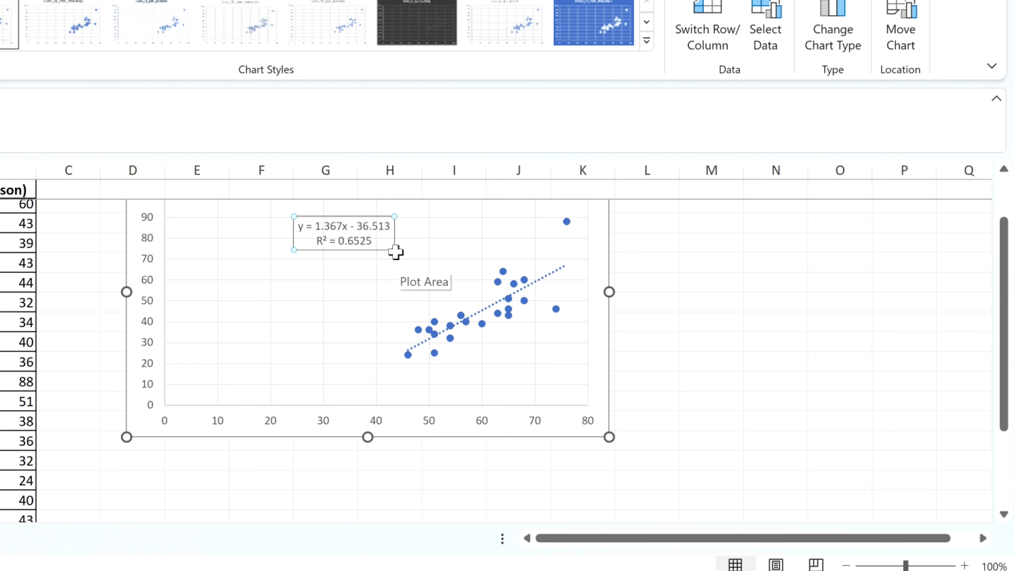
pyautogui.click(372, 241)
pyautogui.moveTo(372, 240); pyautogui.dragTo(298, 225)
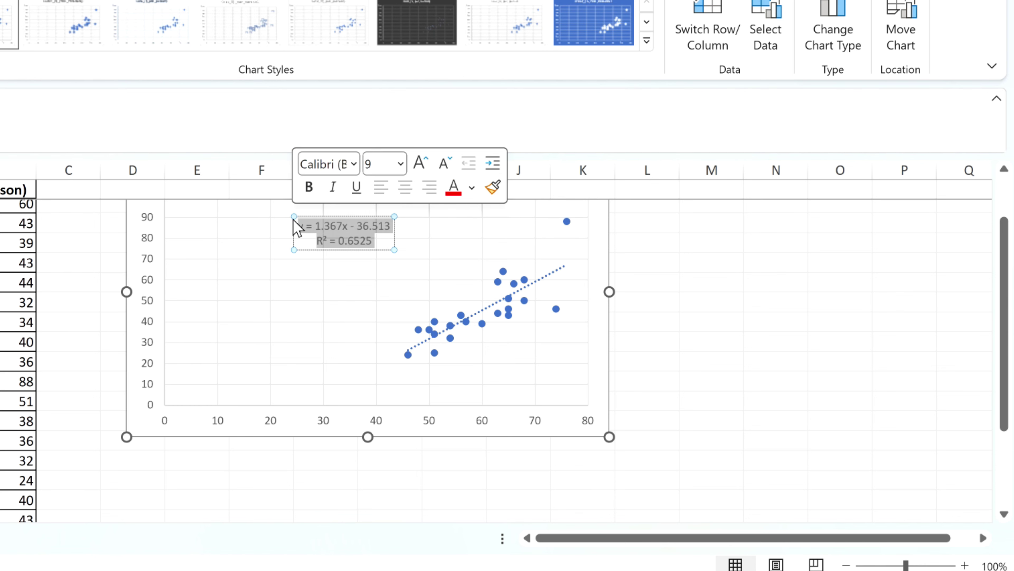
pyautogui.click(400, 164)
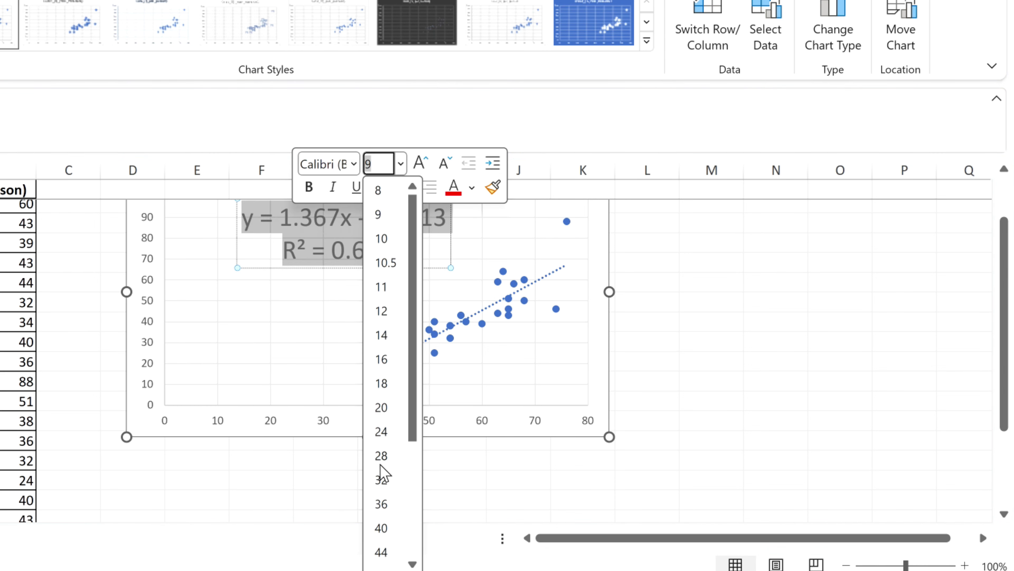
pyautogui.click(380, 456)
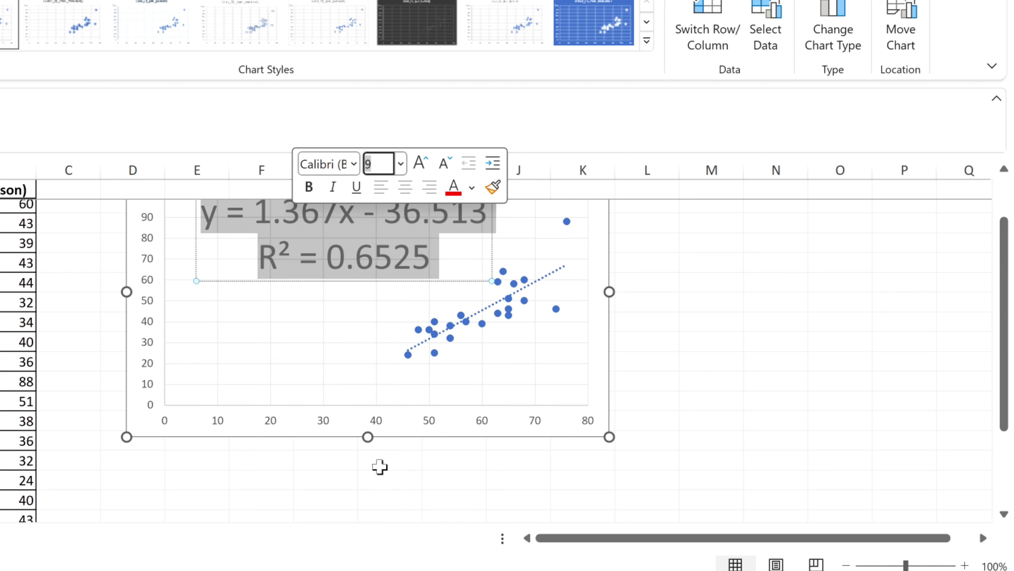
pyautogui.click(700, 262)
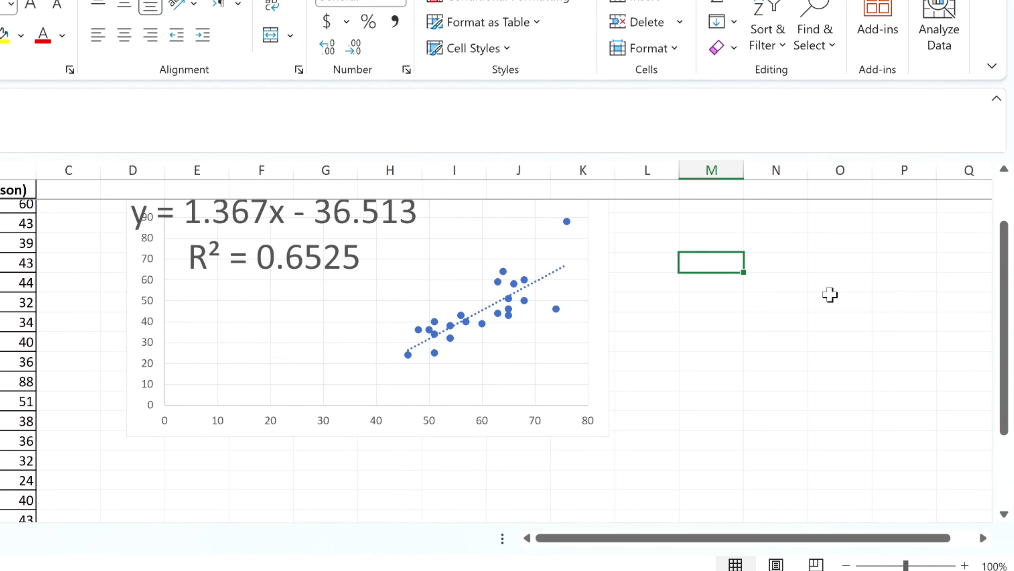
# Step: In the homework question's part b, enter b0 as -36.51 and b1 as 1.37, submit the answer and dismiss the feedback
pyautogui.moveTo(1006, 351); pyautogui.dragTo(1003, 309)
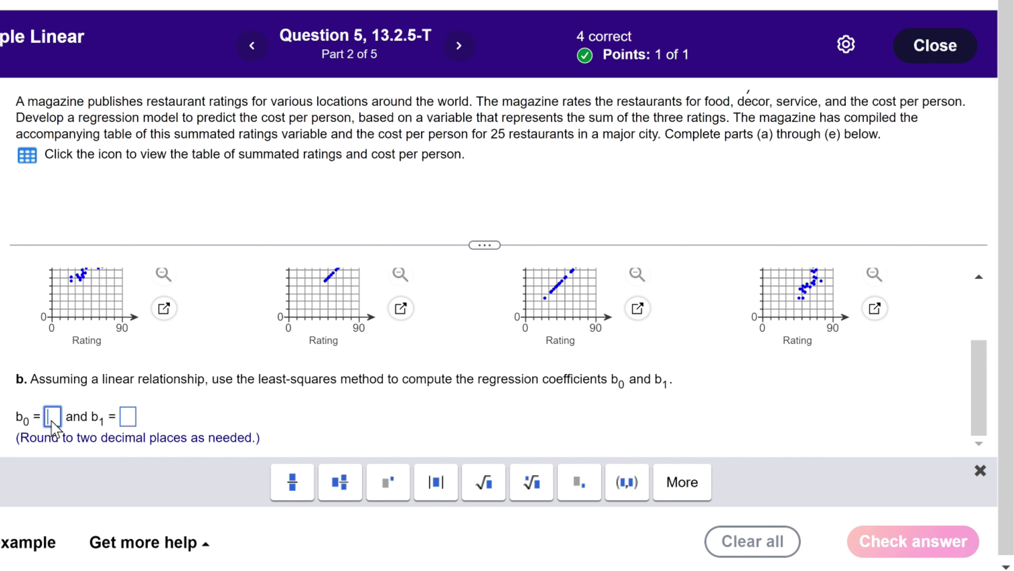
pyautogui.write('-36.51')
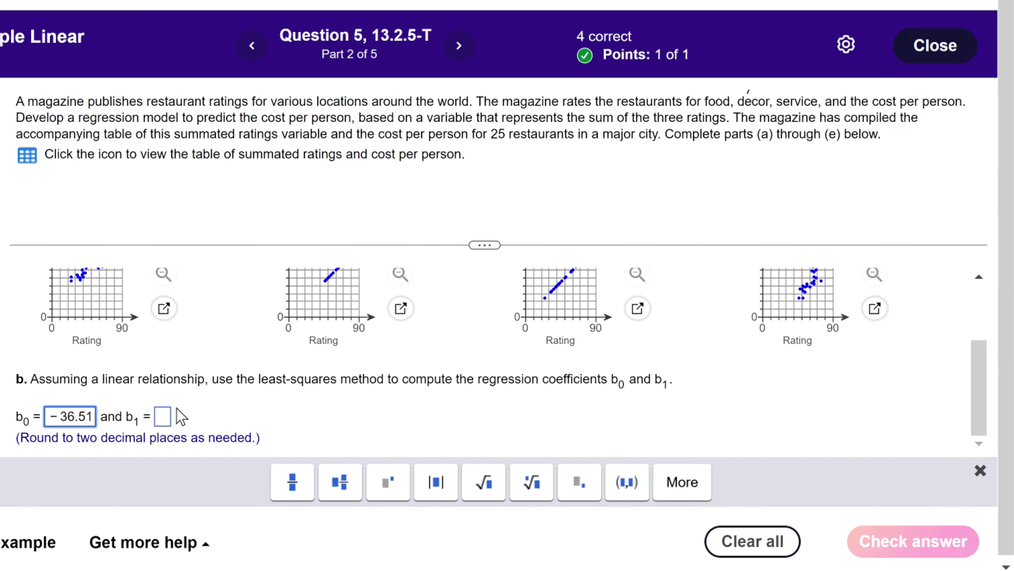
pyautogui.click(163, 417)
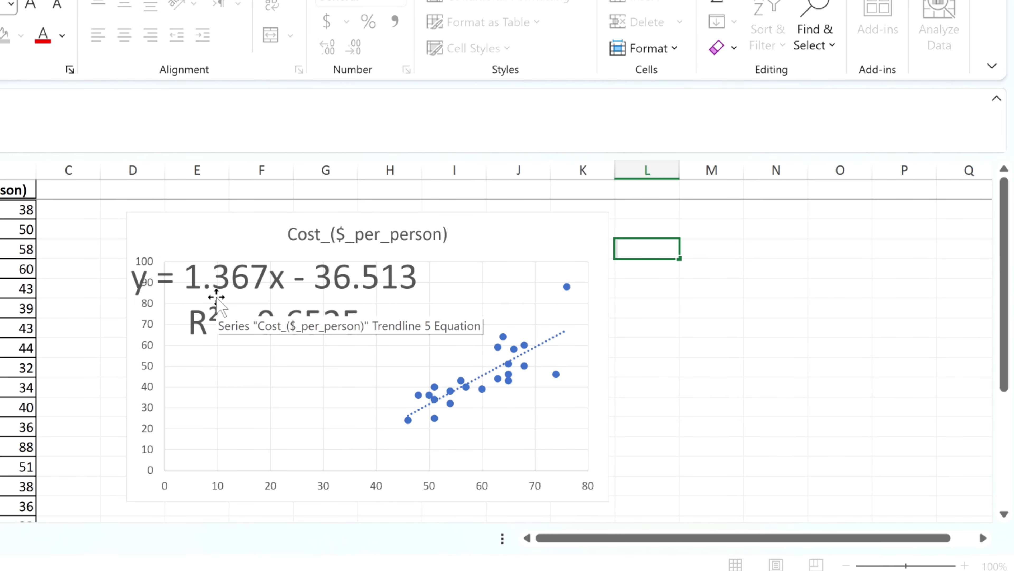
pyautogui.write('1')
pyautogui.write('.3')
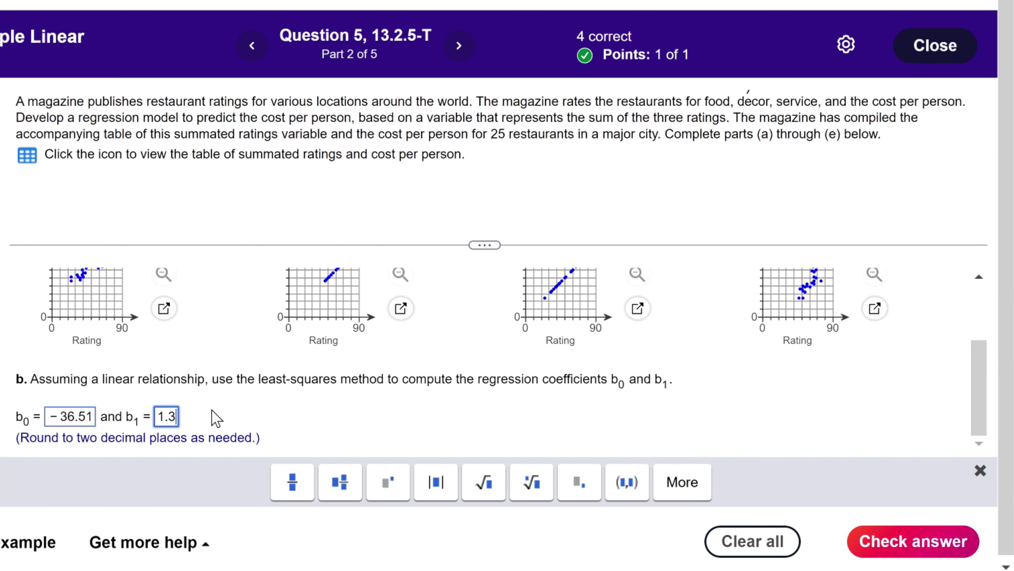
pyautogui.write('7')
pyautogui.click(882, 539)
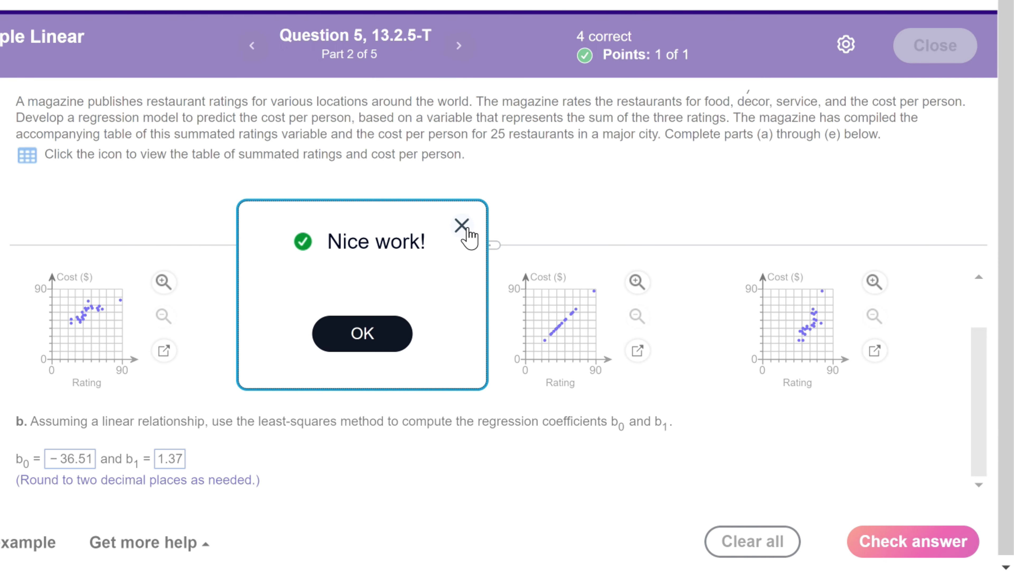
pyautogui.click(462, 226)
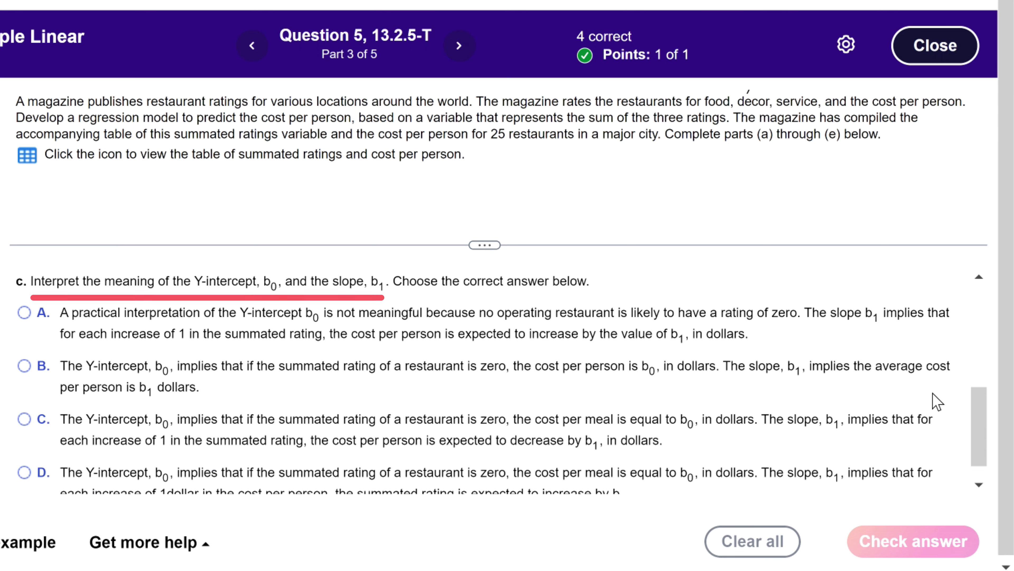
# Step: Answer part c on the Y-intercept and slope interpretation with option A, submit it and dismiss the feedback
pyautogui.scroll(-1, 981, 459)
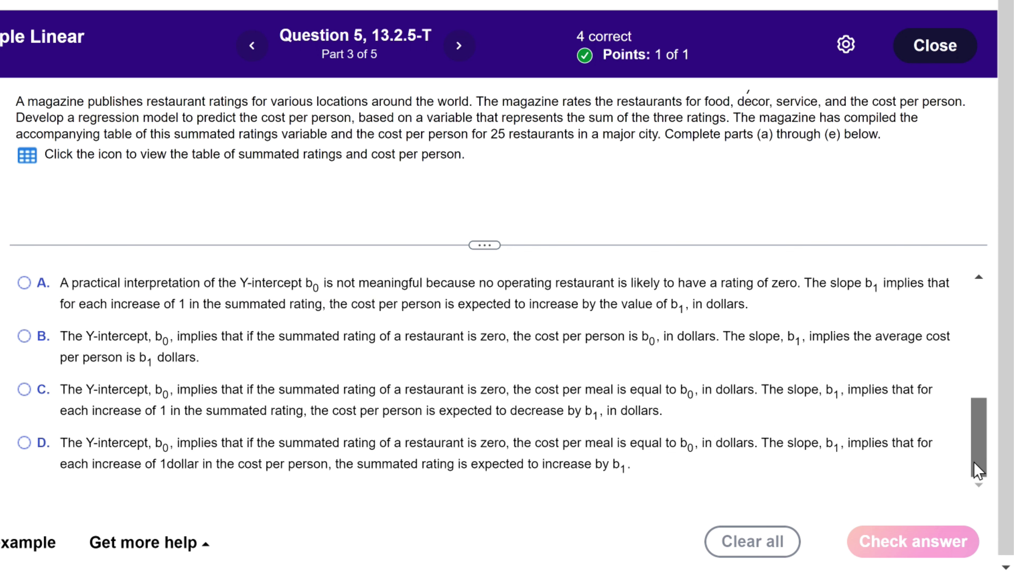
pyautogui.scroll(2, 978, 459)
pyautogui.scroll(-2, 975, 426)
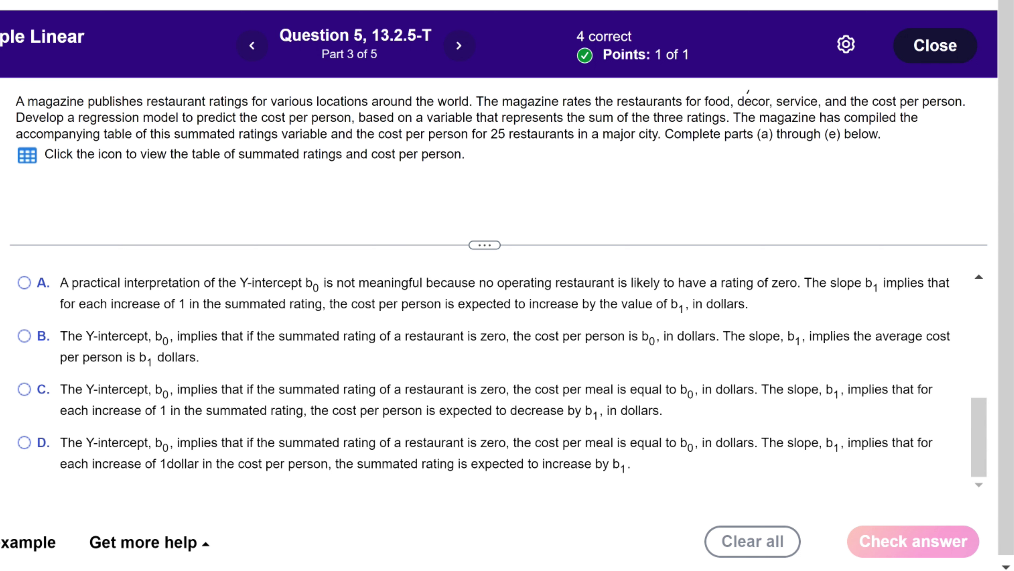
pyautogui.moveTo(811, 294); pyautogui.dragTo(941, 294)
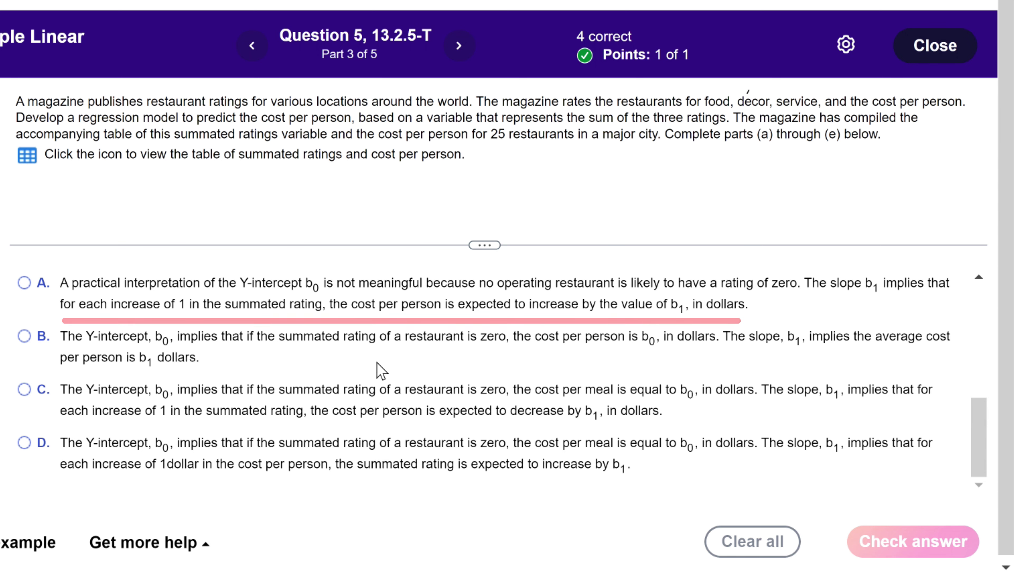
pyautogui.click(24, 285)
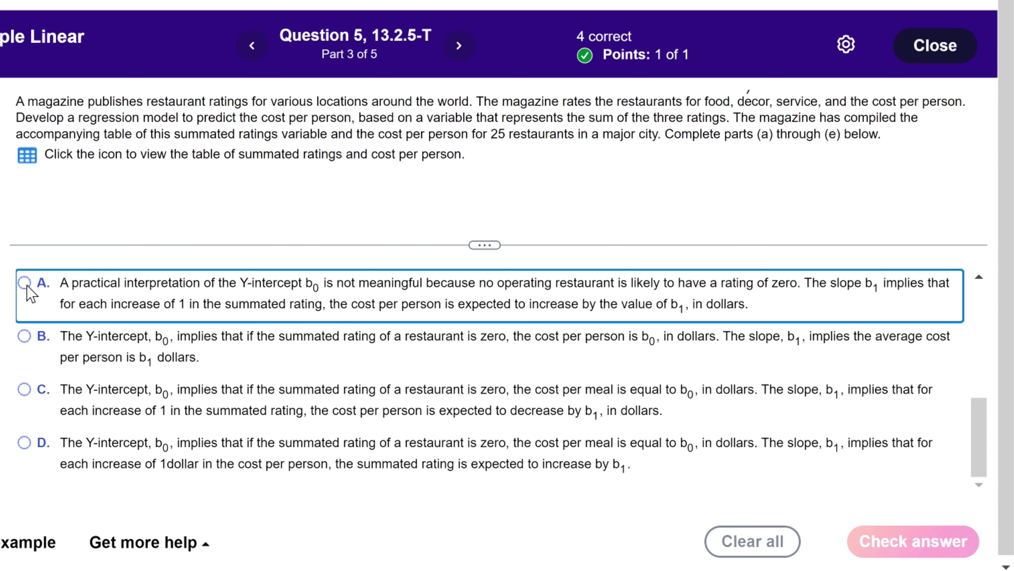
pyautogui.click(907, 548)
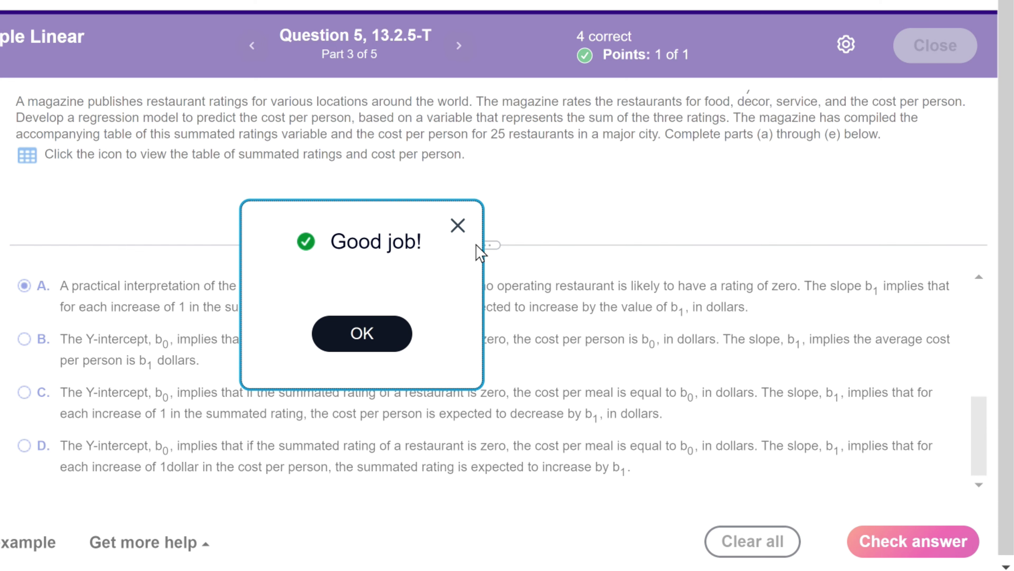
pyautogui.click(459, 227)
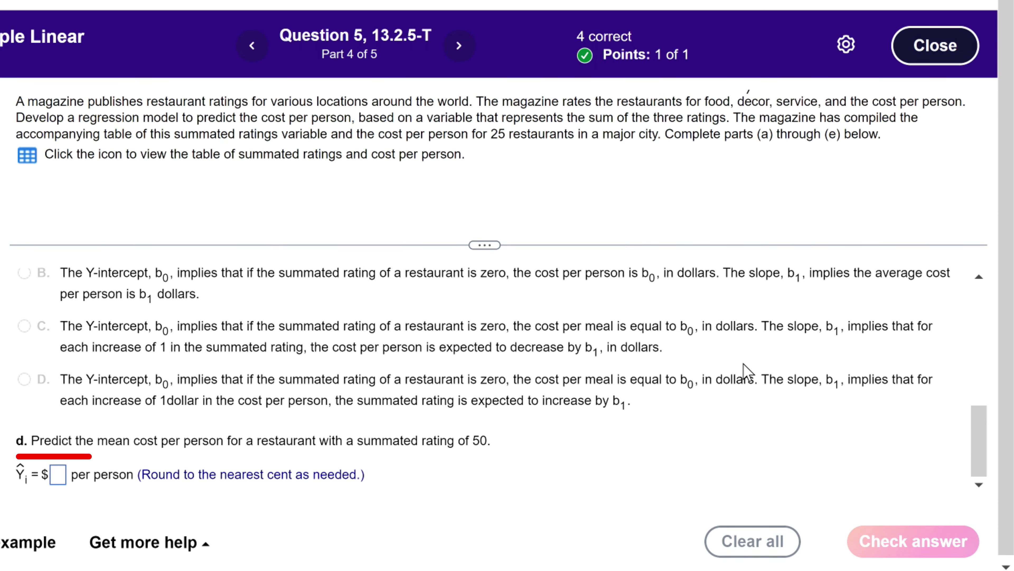
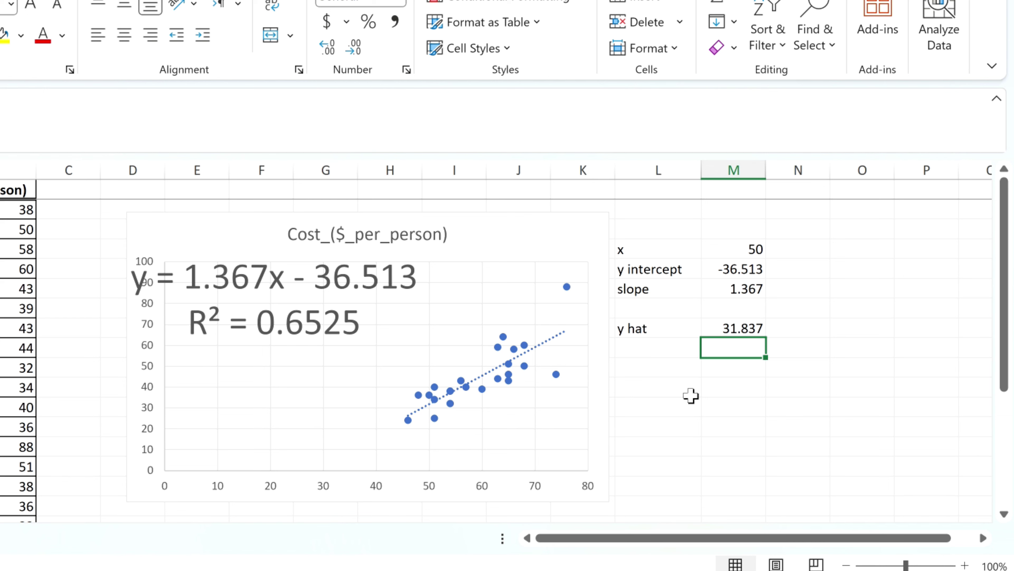
# Step: Enter 31.84 as the predicted mean cost per person in the homework's part d and submit the answer
pyautogui.moveTo(764, 310)
pyautogui.mouseDown()
pyautogui.moveTo(765, 357)
pyautogui.moveTo(777, 308)
pyautogui.moveTo(745, 311)
pyautogui.mouseUp()
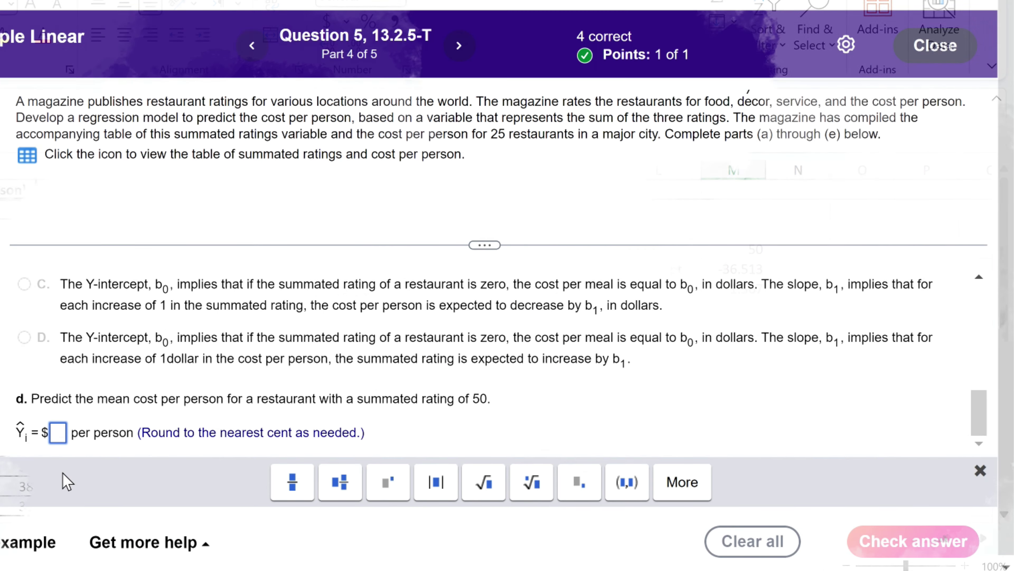
pyautogui.write('31.8')
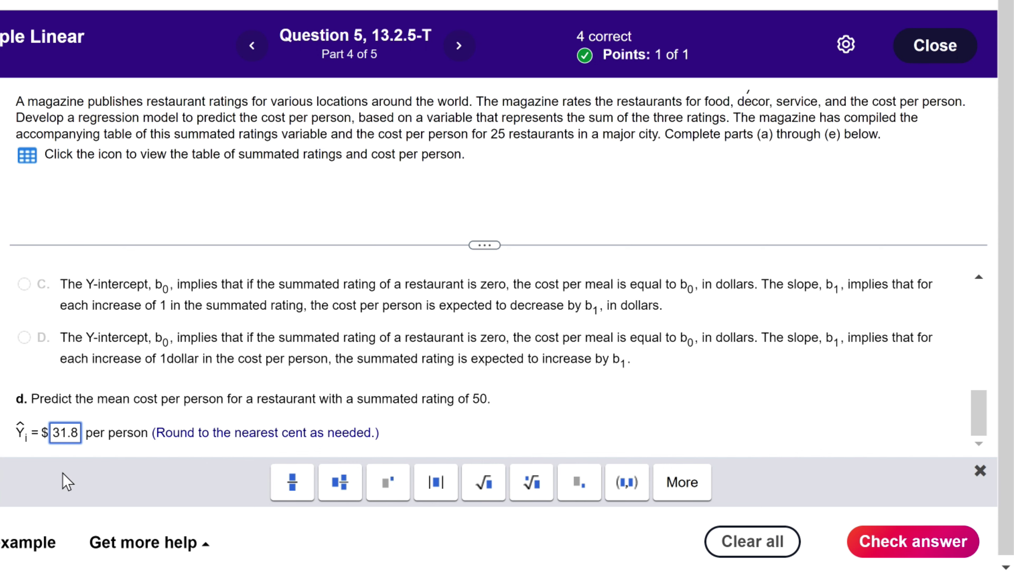
pyautogui.write('4')
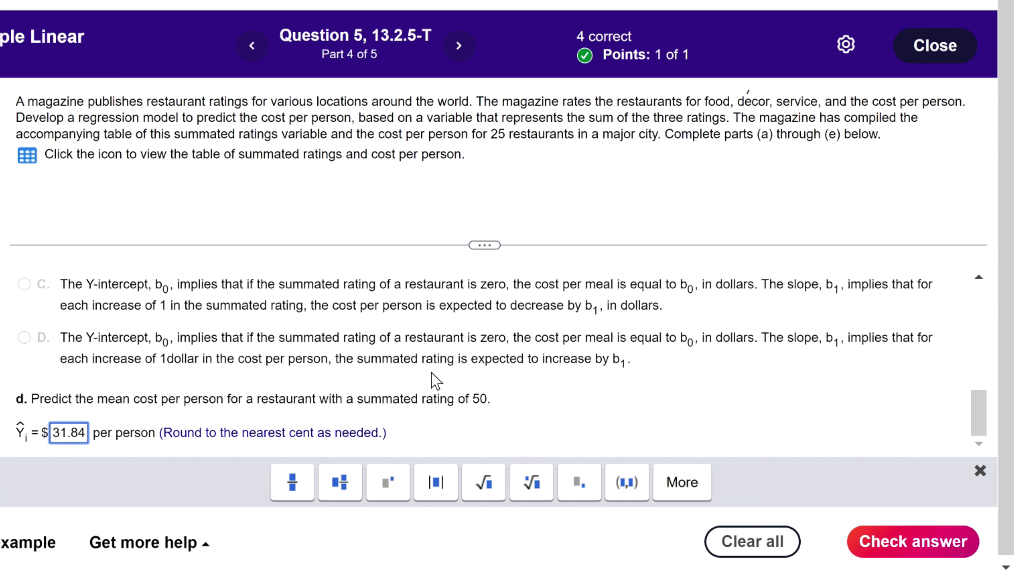
pyautogui.click(902, 548)
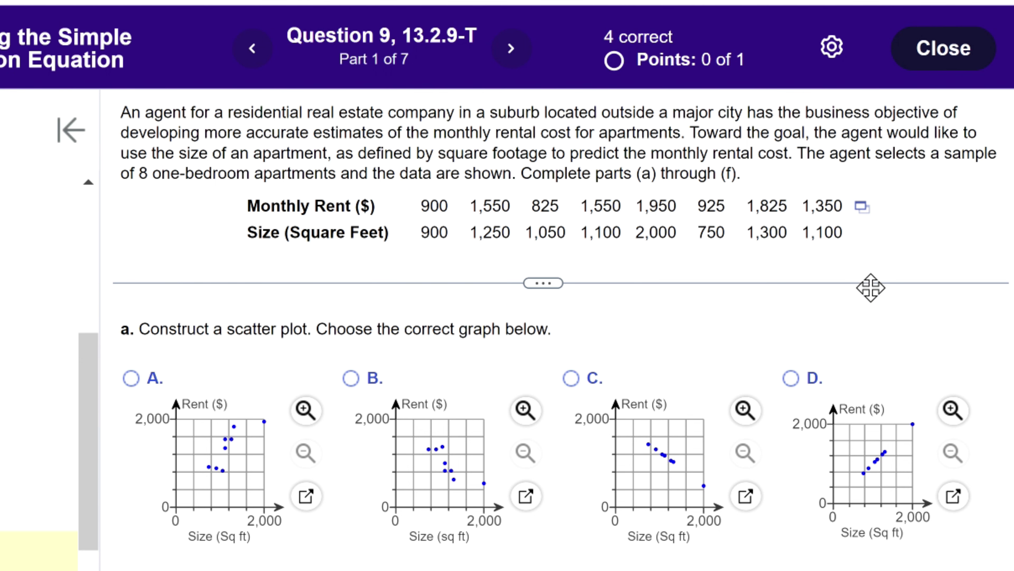
# Step: Open the homework question's monthly rent and apartment size data table in Excel
pyautogui.click(863, 212)
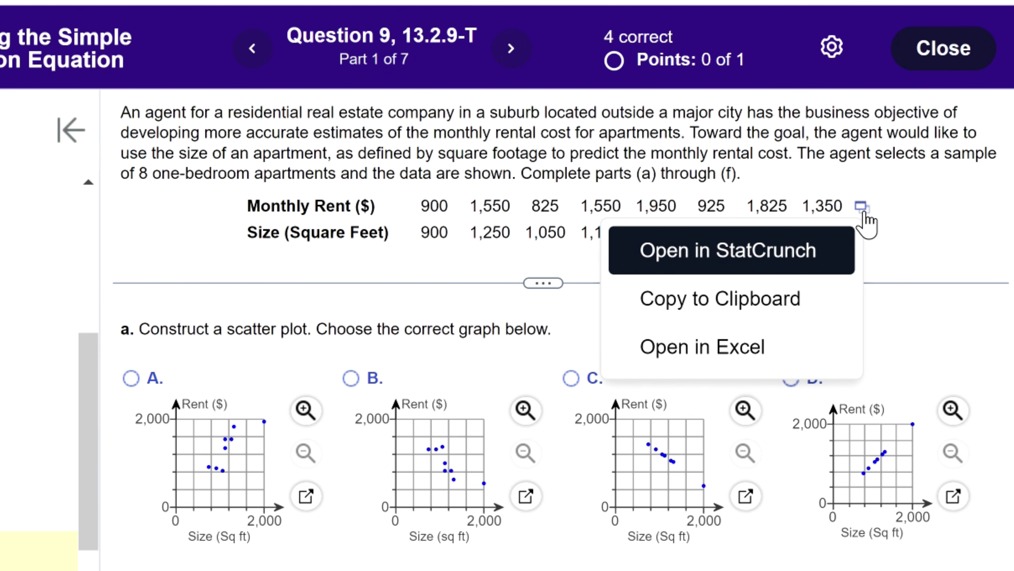
pyautogui.click(763, 354)
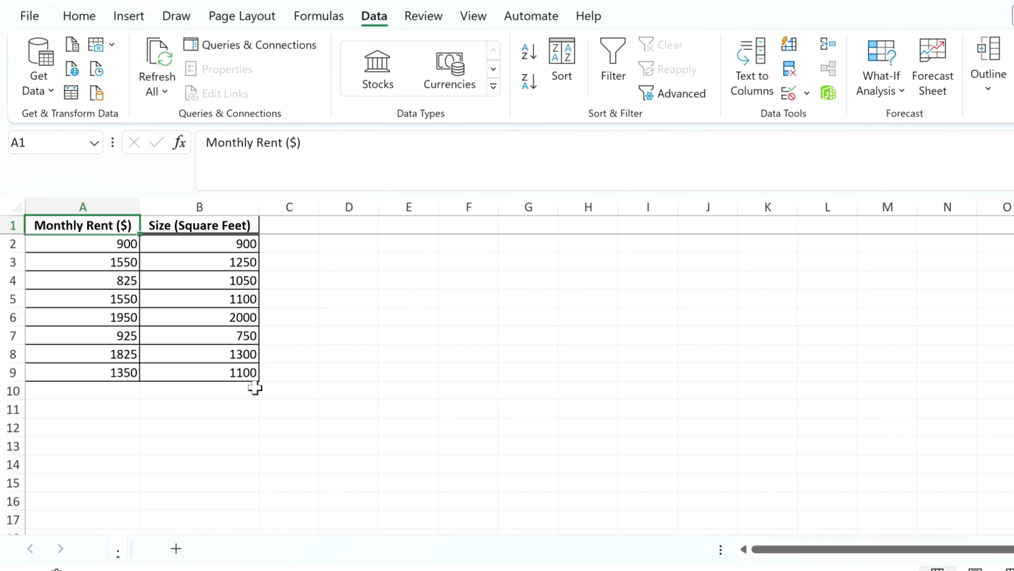
pyautogui.click(140, 24)
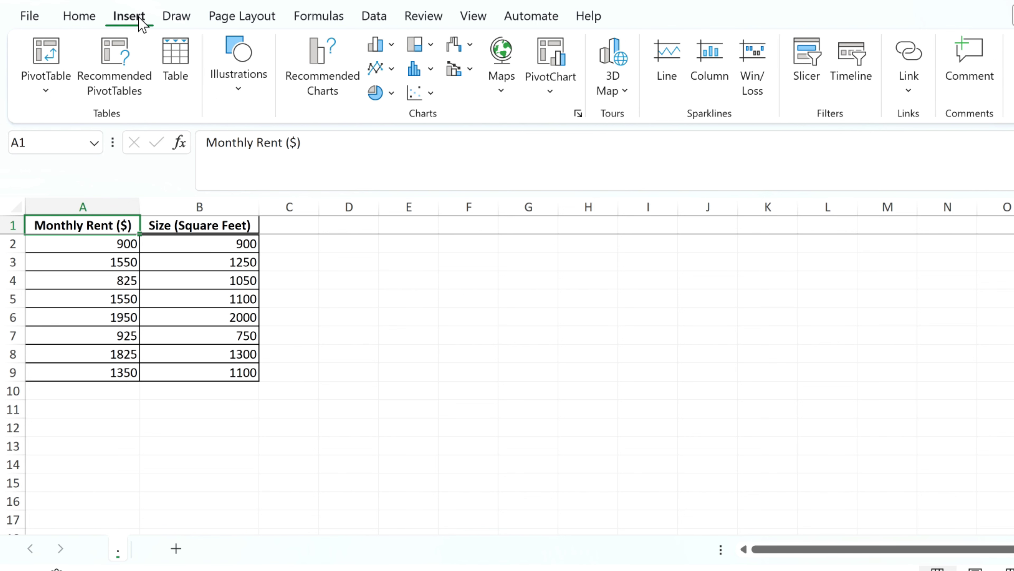
pyautogui.click(415, 96)
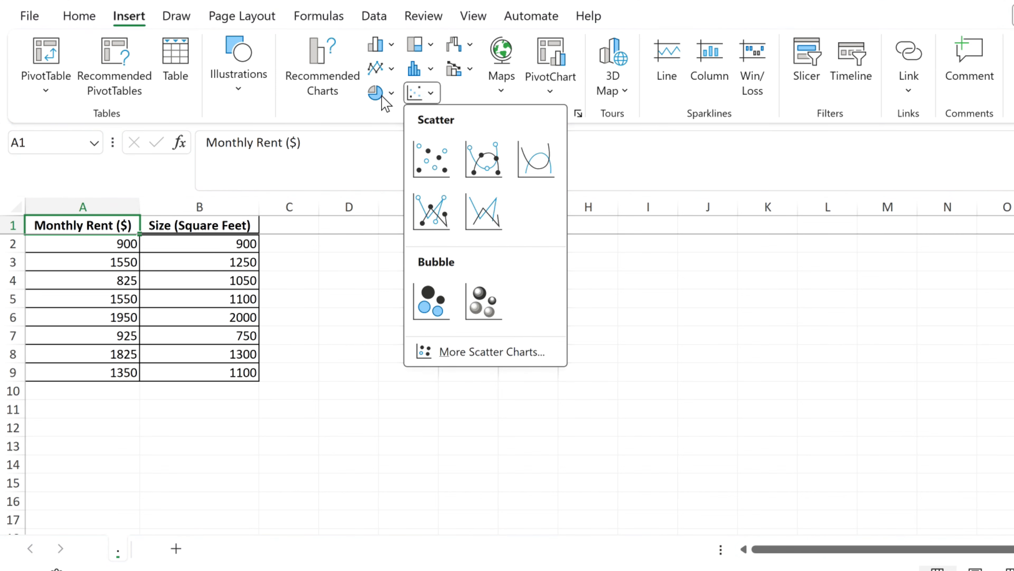
pyautogui.click(324, 87)
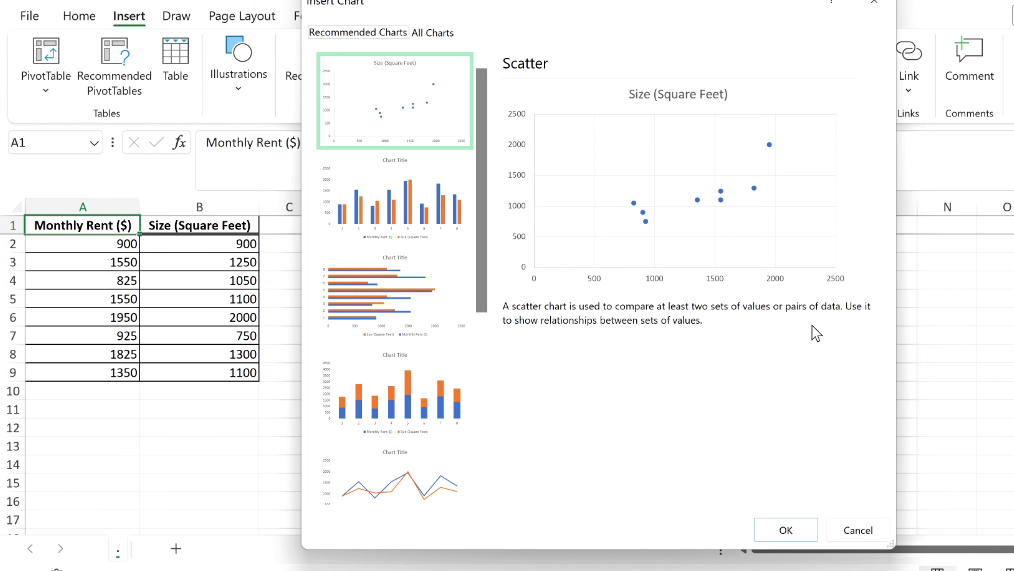
pyautogui.click(881, 536)
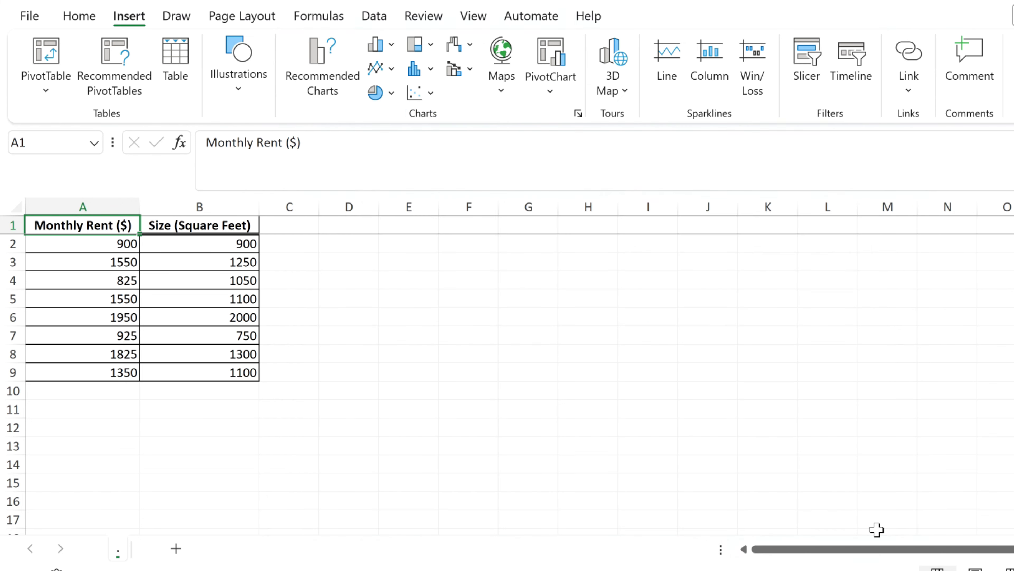
# Step: Copy the Monthly Rent column to column C and delete the original column A, so that Size comes first
pyautogui.click(110, 208)
pyautogui.hotkey('ctrl', 'c')
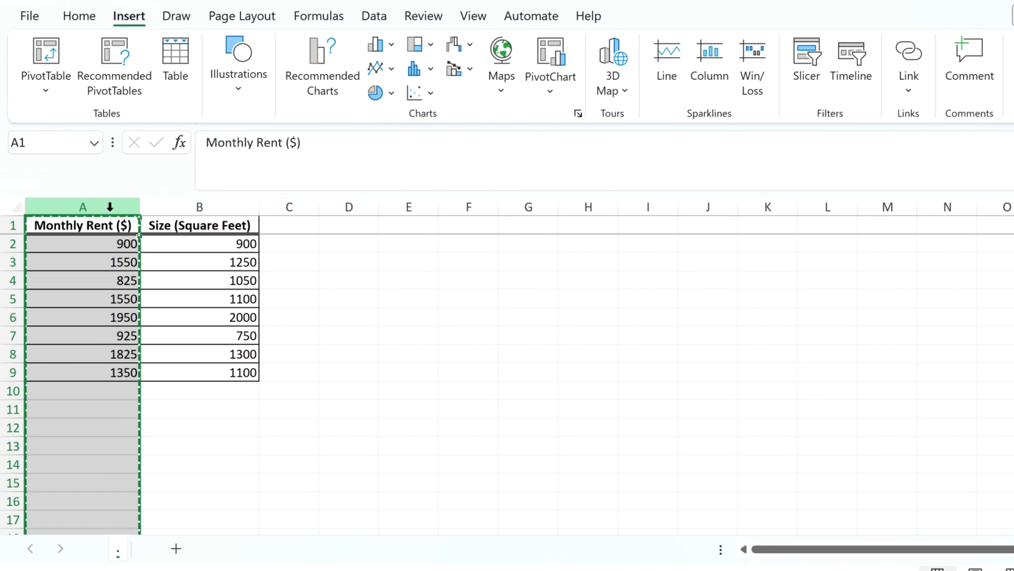
pyautogui.click(285, 226)
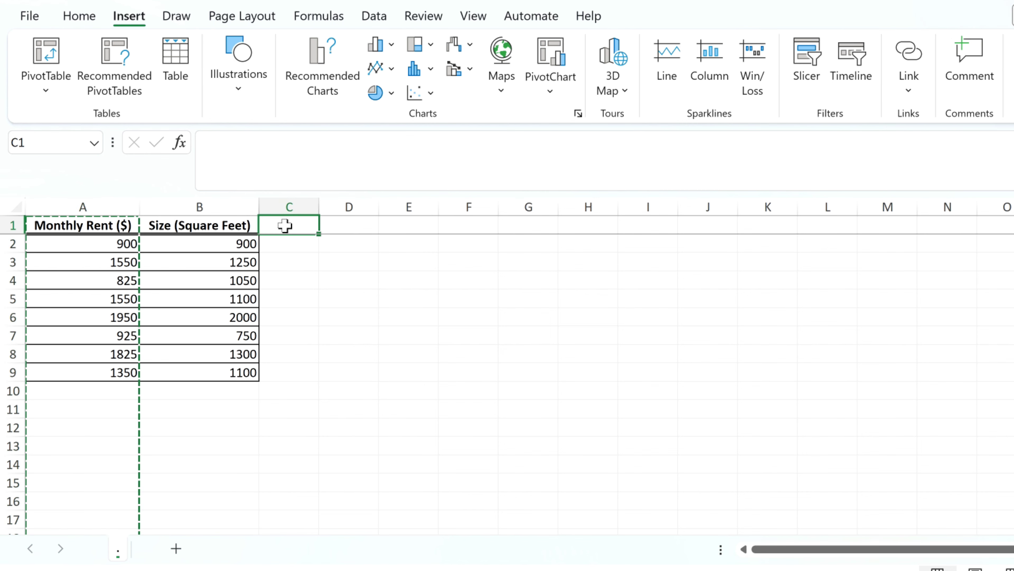
pyautogui.hotkey('ctrl', 'v')
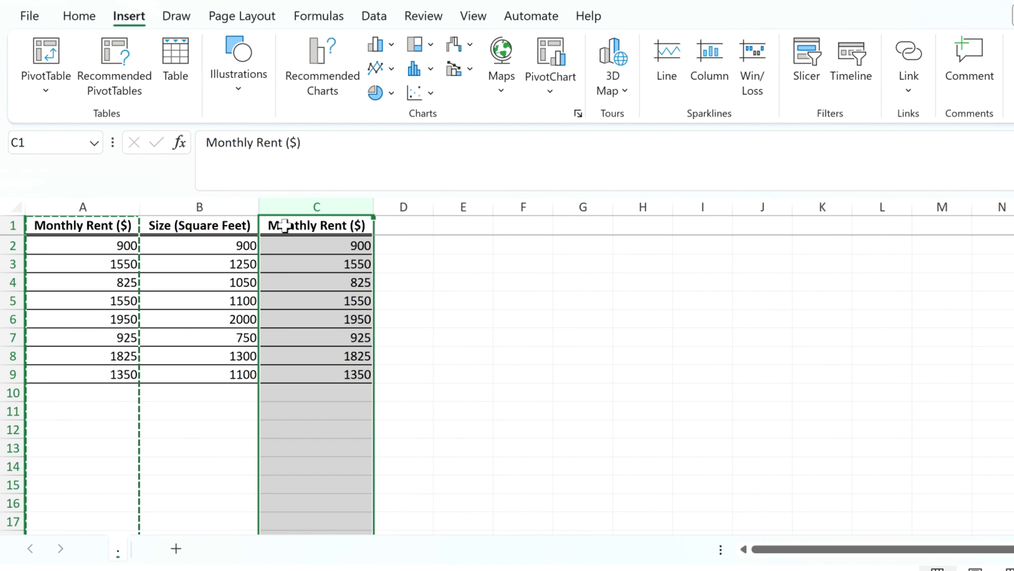
pyautogui.click(111, 198)
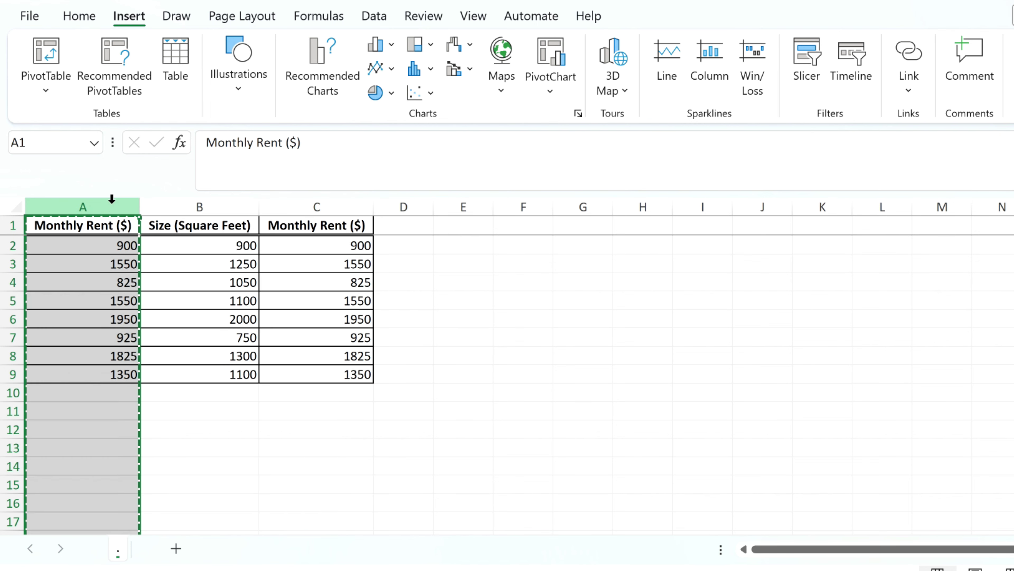
pyautogui.press('Delete')
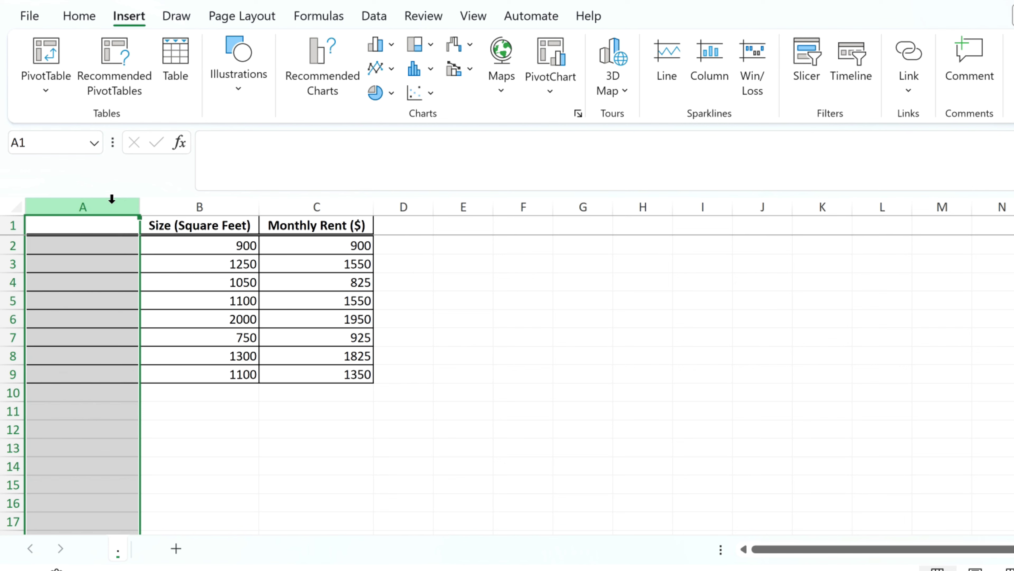
pyautogui.rightClick(112, 200)
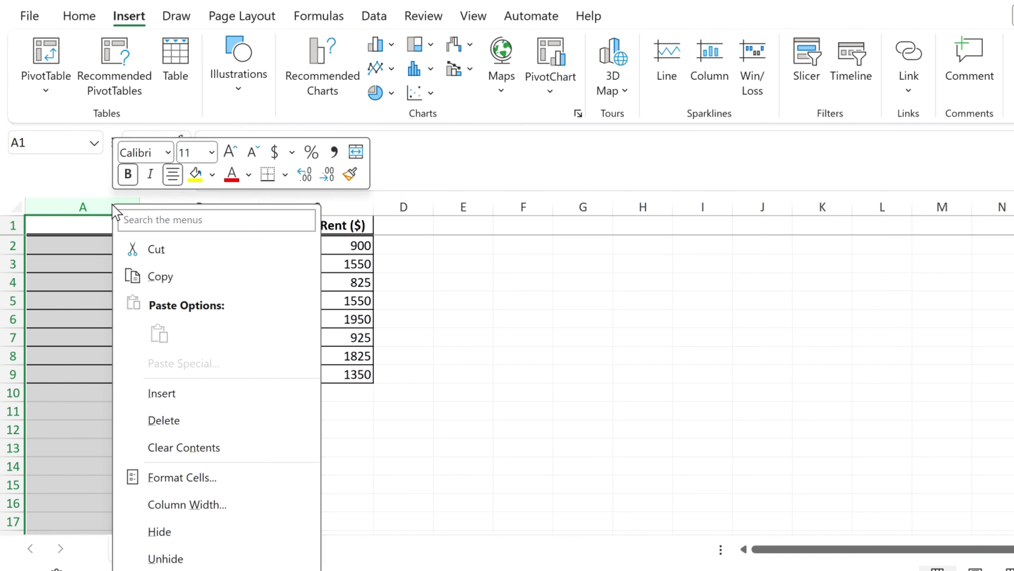
pyautogui.click(161, 414)
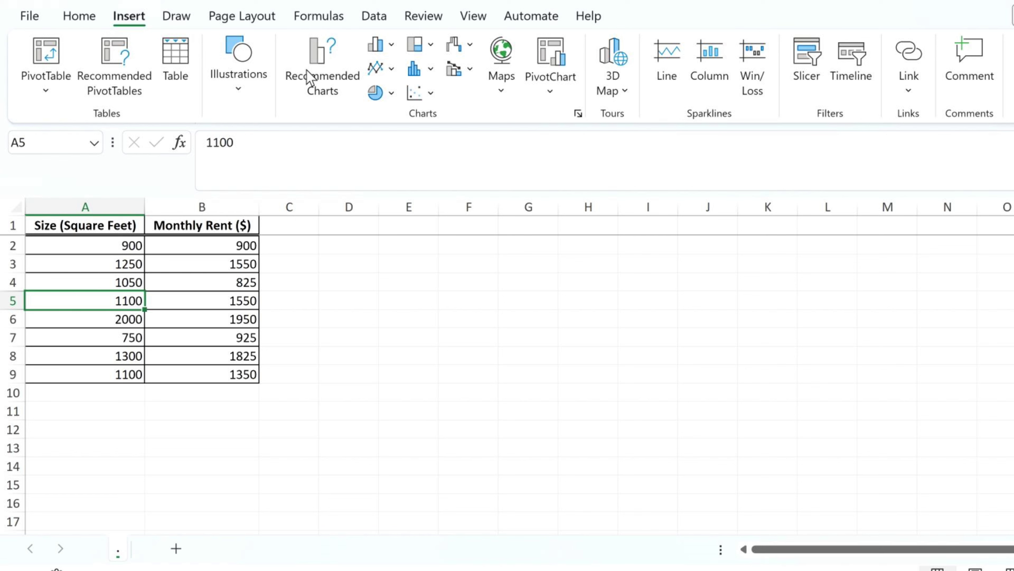
# Step: Insert the recommended scatter chart of monthly rent against apartment size
pyautogui.click(309, 76)
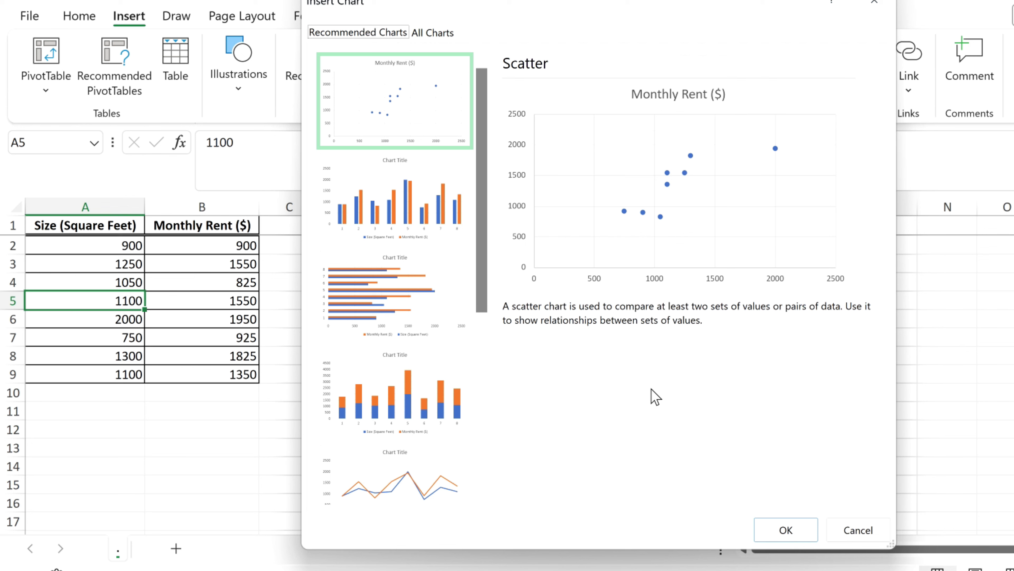
pyautogui.click(786, 530)
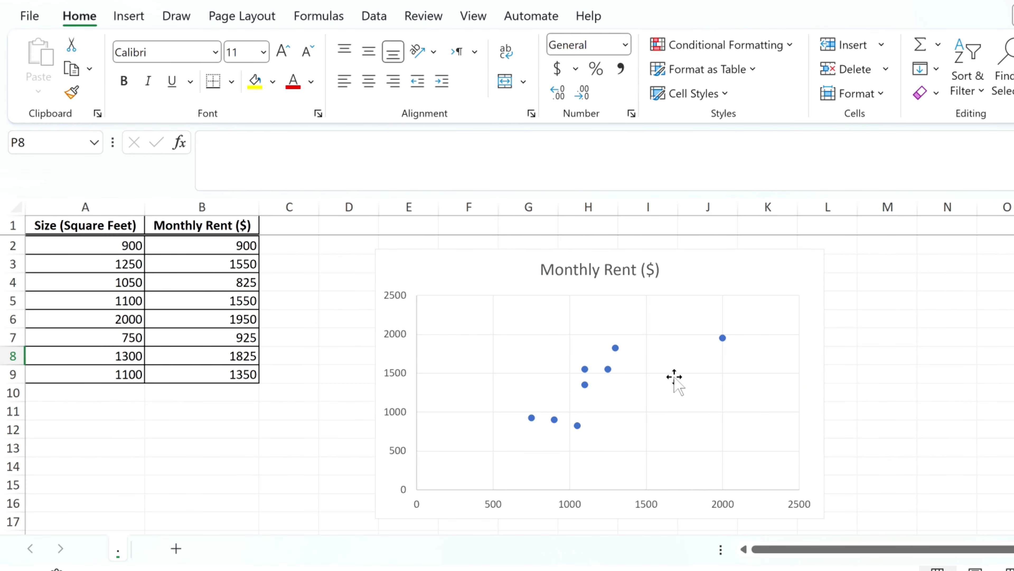
# Step: Back in the homework question, answer part a with scatter plot option A, submit it and dismiss the feedback
pyautogui.moveTo(722, 339)
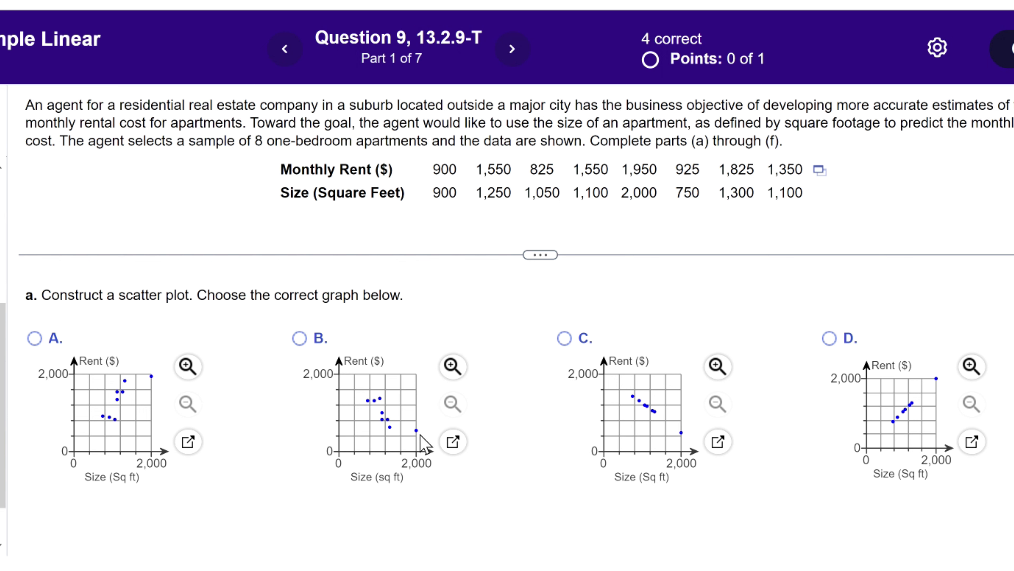
pyautogui.click(35, 338)
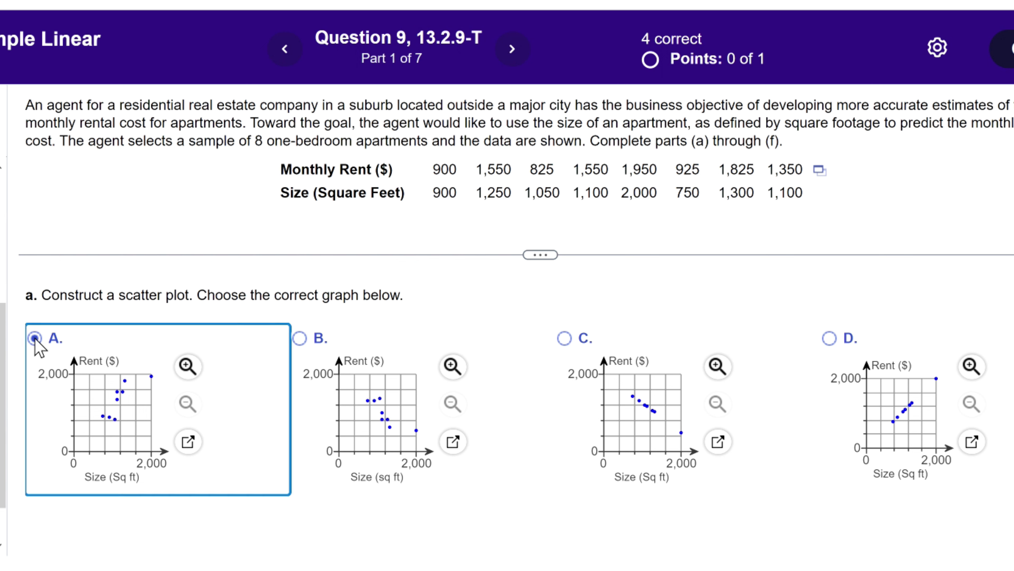
pyautogui.click(983, 570)
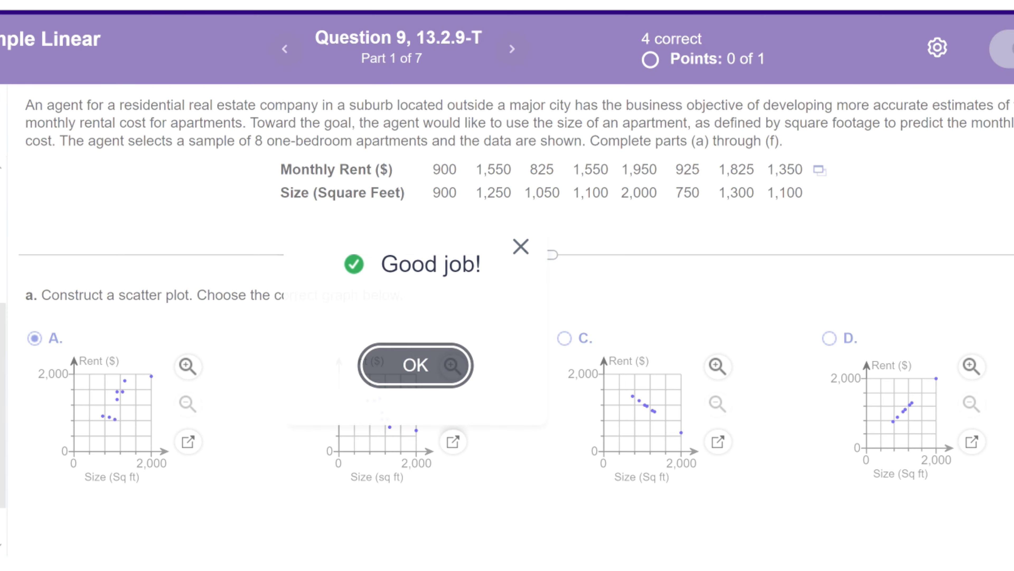
pyautogui.click(438, 379)
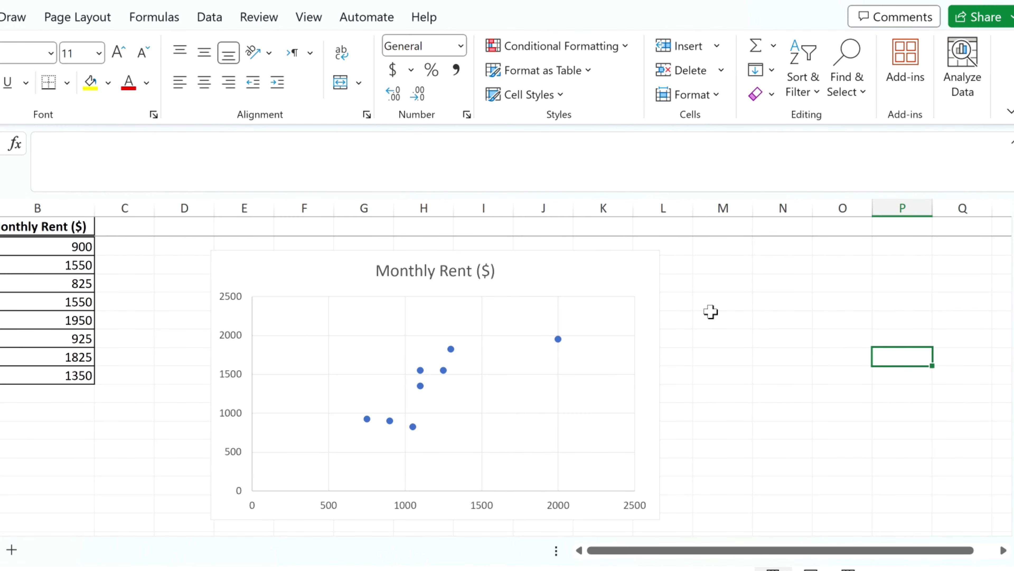
# Step: Add a linear trendline to the Monthly Rent scatter chart in Excel and display its equation on the chart
pyautogui.click(649, 309)
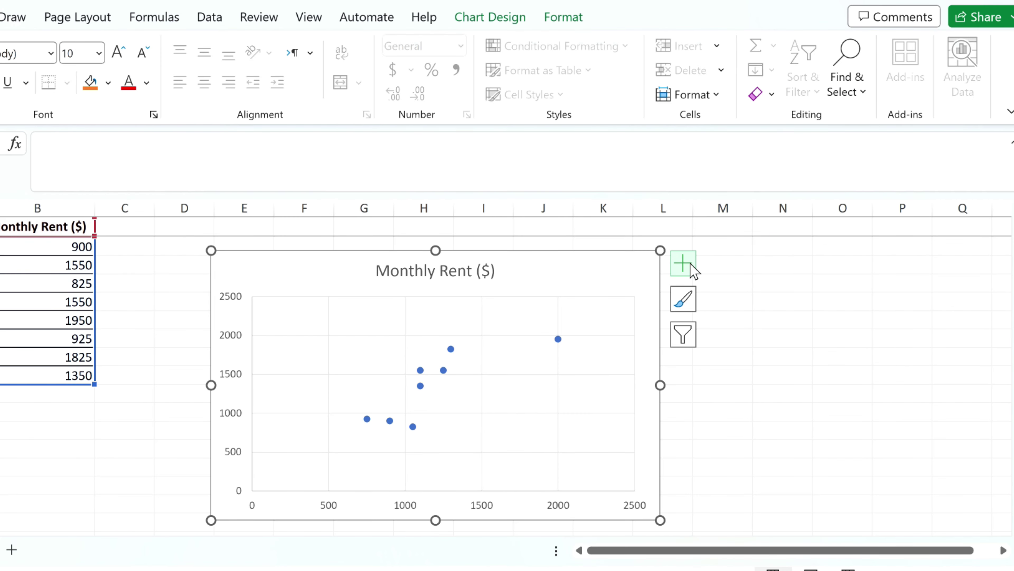
pyautogui.click(684, 264)
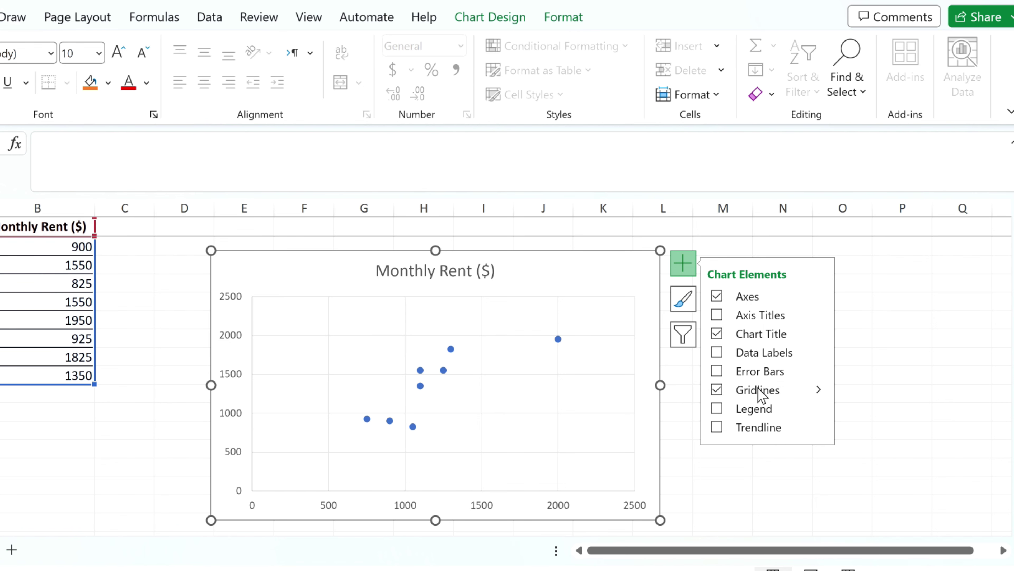
pyautogui.click(759, 428)
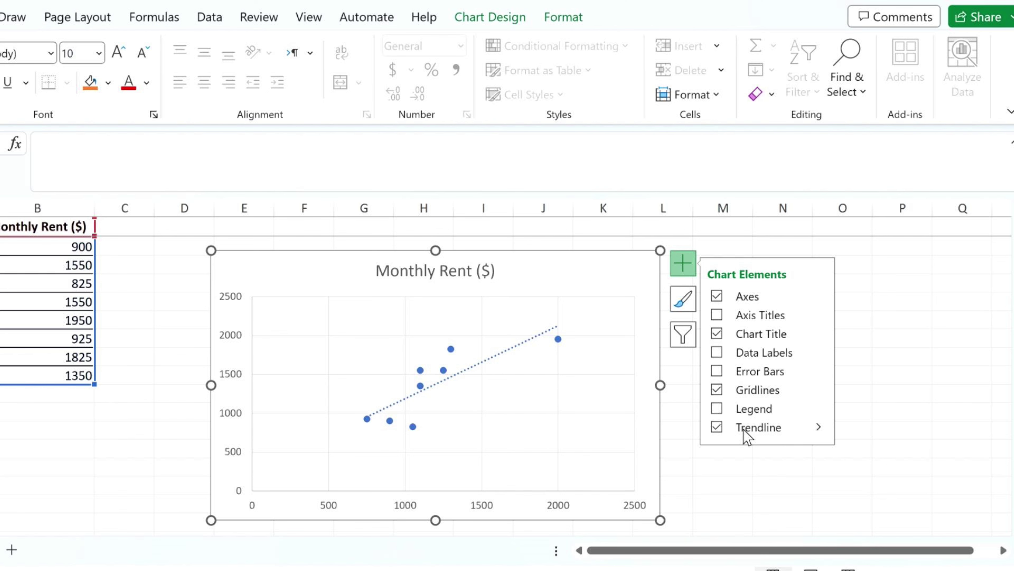
pyautogui.click(823, 426)
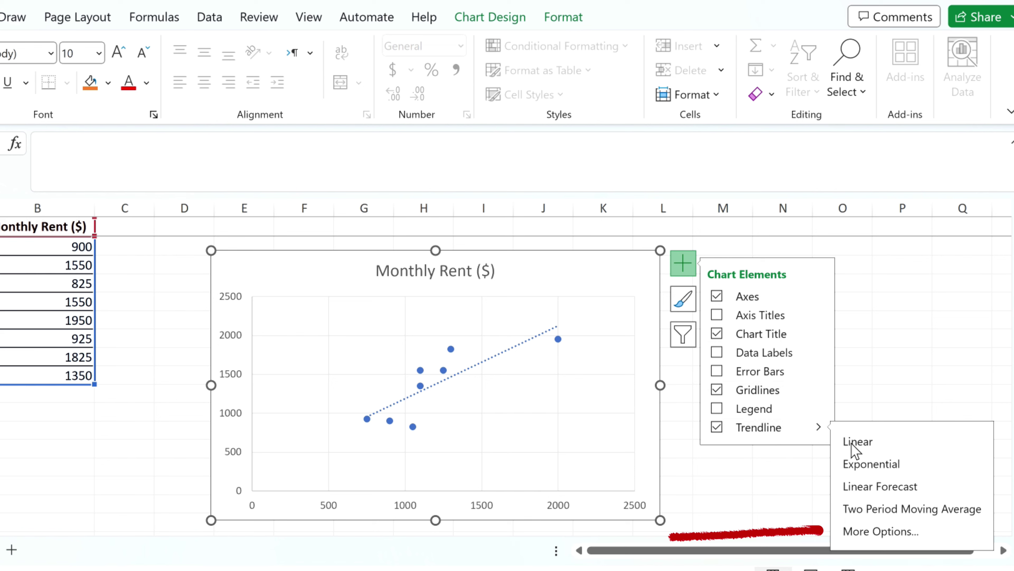
pyautogui.click(889, 533)
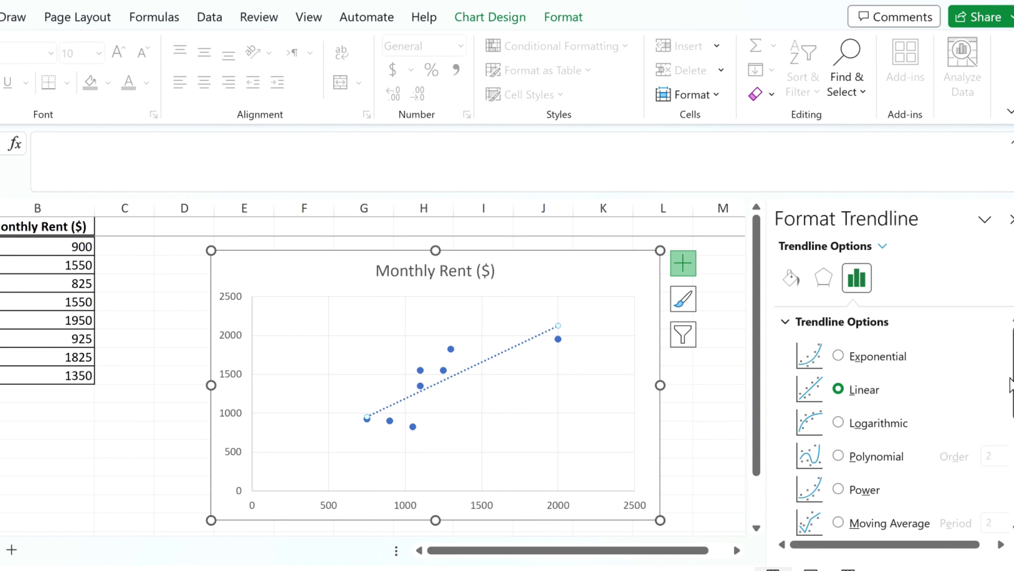
pyautogui.scroll(-5, 1012, 376)
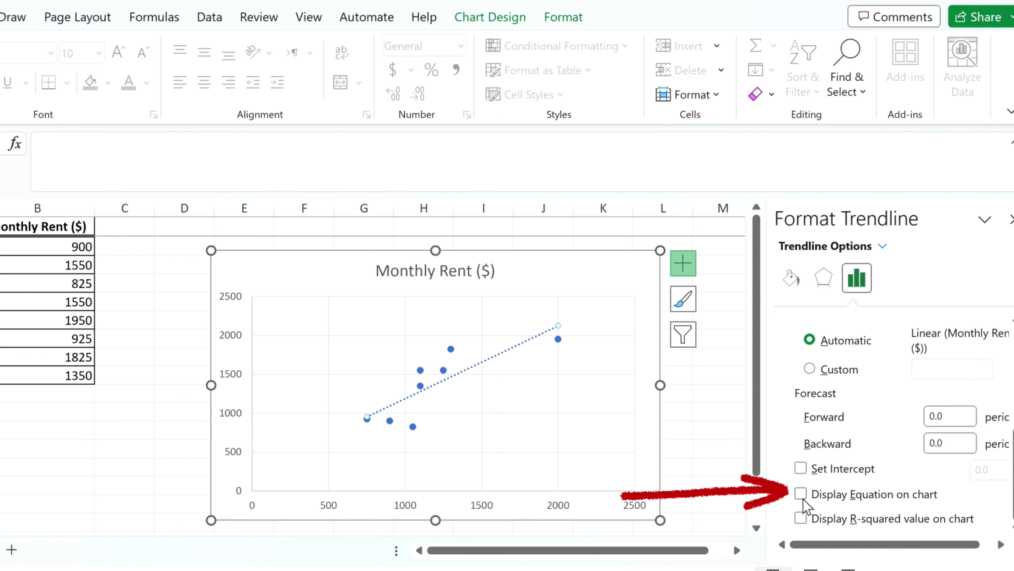
pyautogui.click(803, 497)
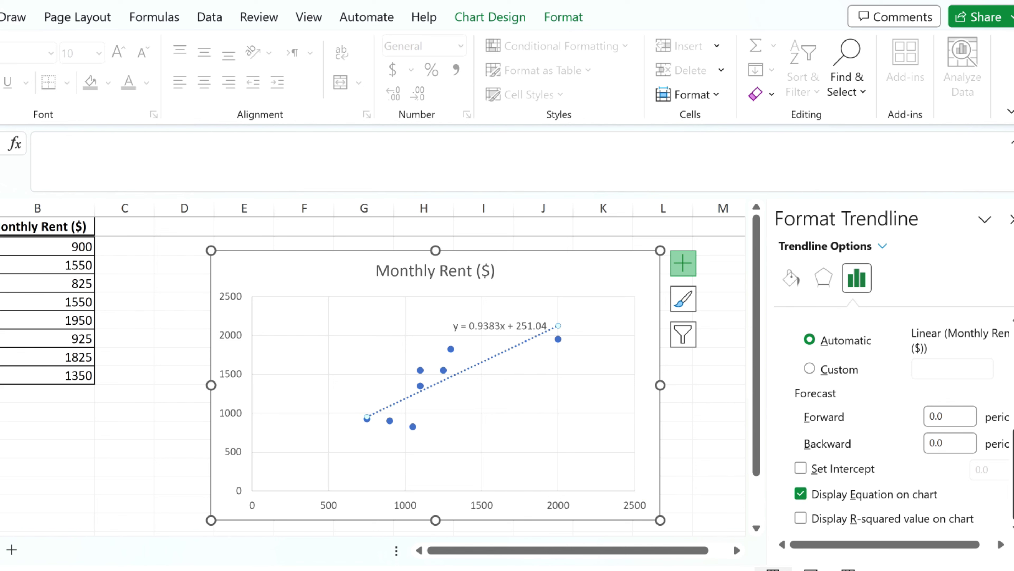
pyautogui.click(1011, 219)
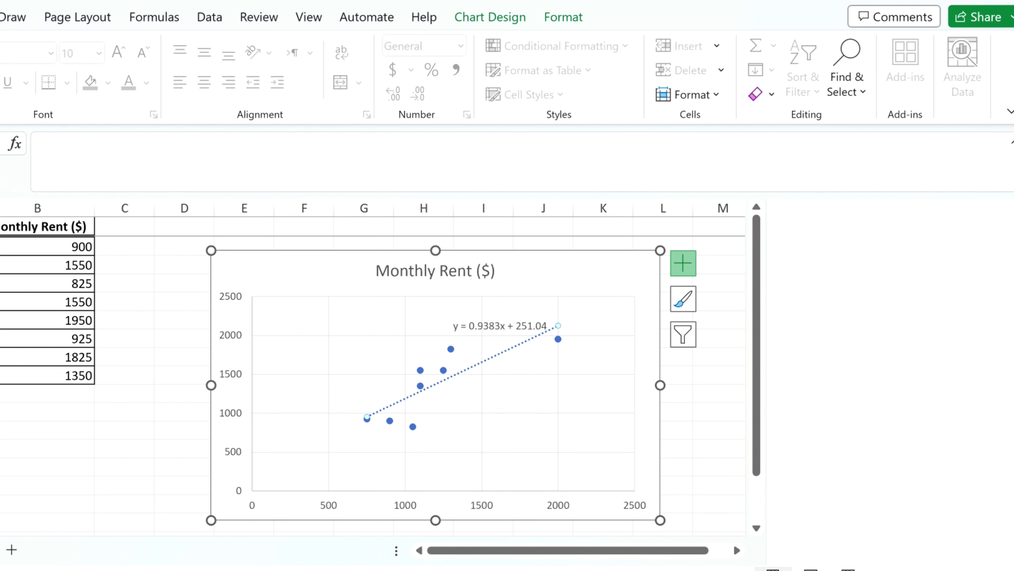
# Step: Move the trendline equation label into the empty upper area of the plot and set its font size to 20
pyautogui.click(534, 326)
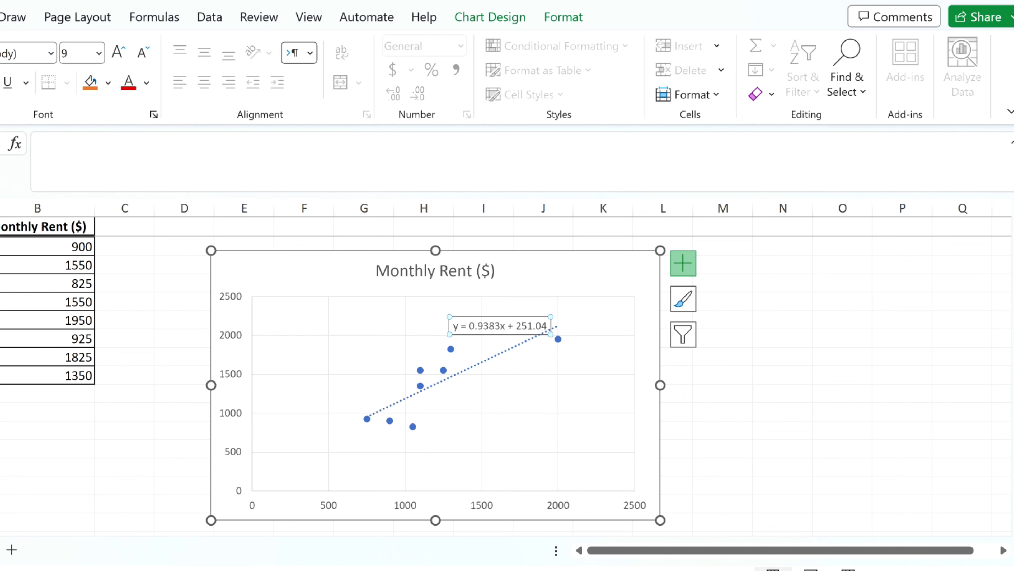
pyautogui.moveTo(455, 332); pyautogui.dragTo(317, 316)
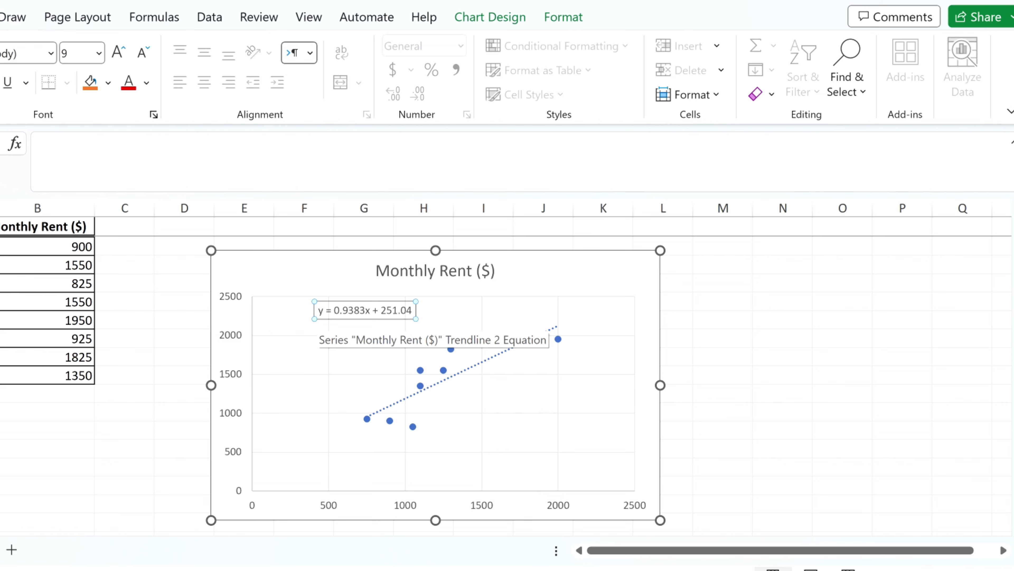
pyautogui.tripleClick(414, 311)
pyautogui.click(512, 256)
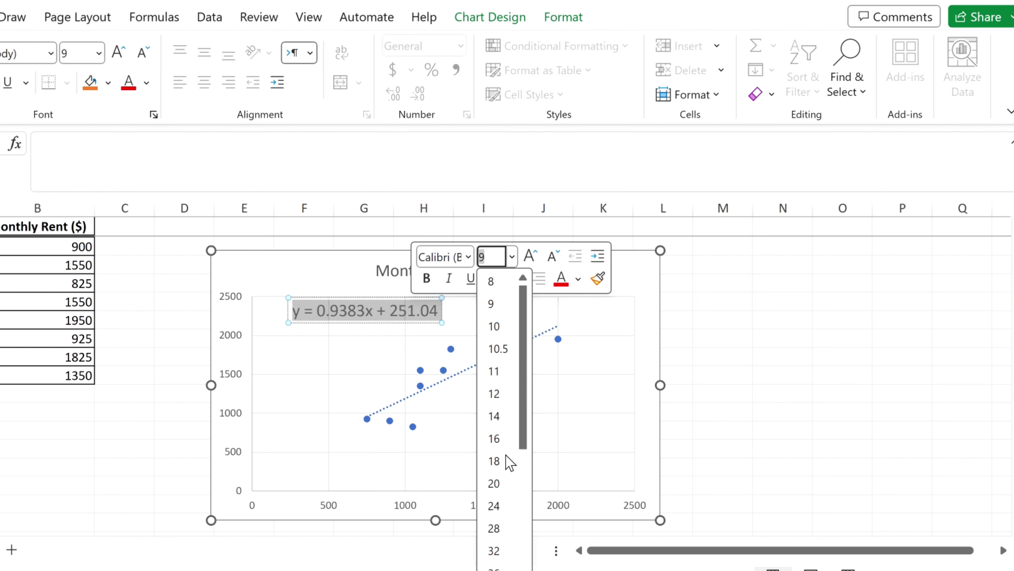
pyautogui.click(510, 483)
pyautogui.click(602, 403)
pyautogui.click(397, 319)
pyautogui.moveTo(398, 325); pyautogui.dragTo(459, 318)
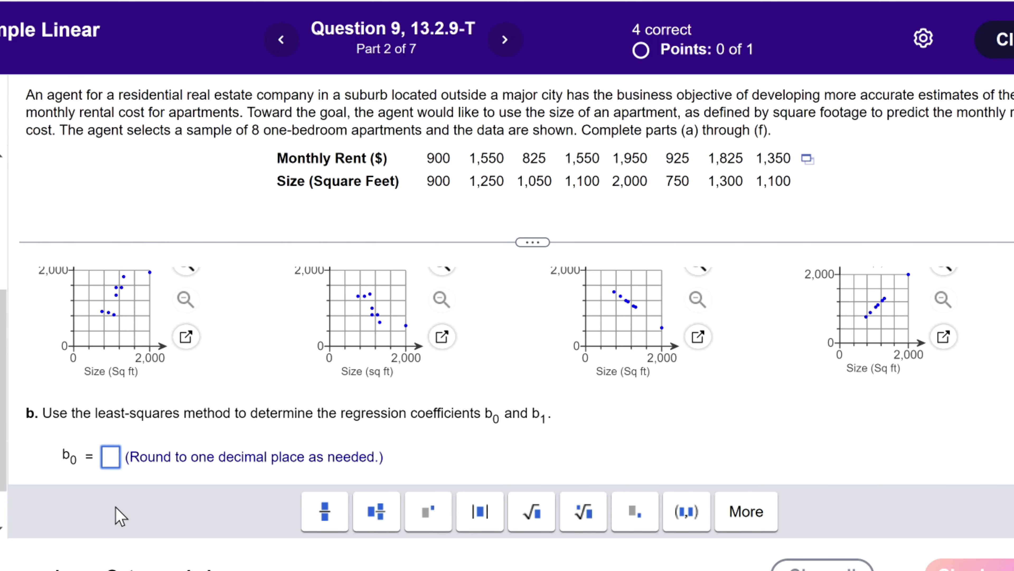
# Step: In the homework question's part b, enter b0 as 251.0, submit the answer and dismiss the feedback
pyautogui.write('251.0')
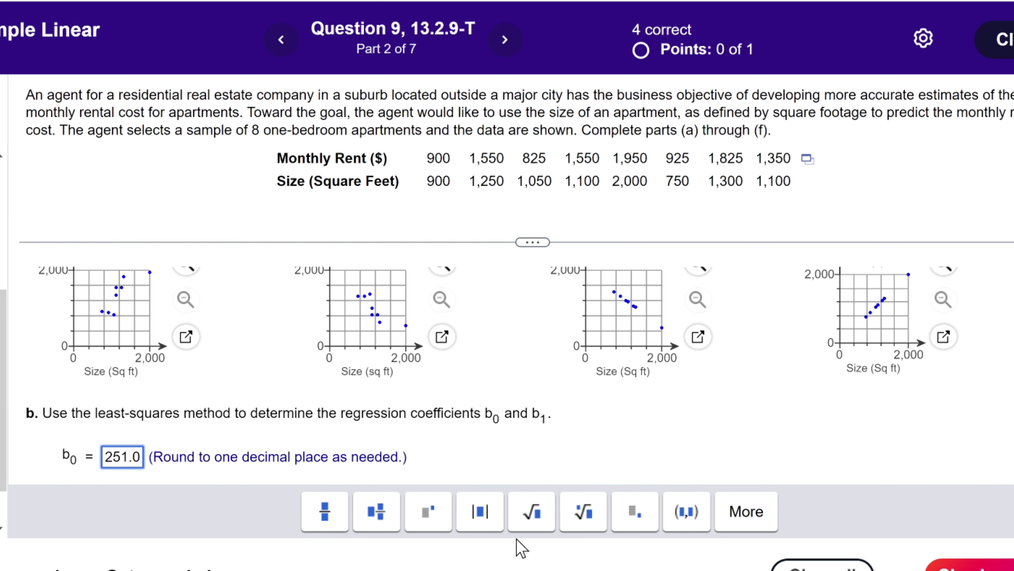
pyautogui.click(970, 568)
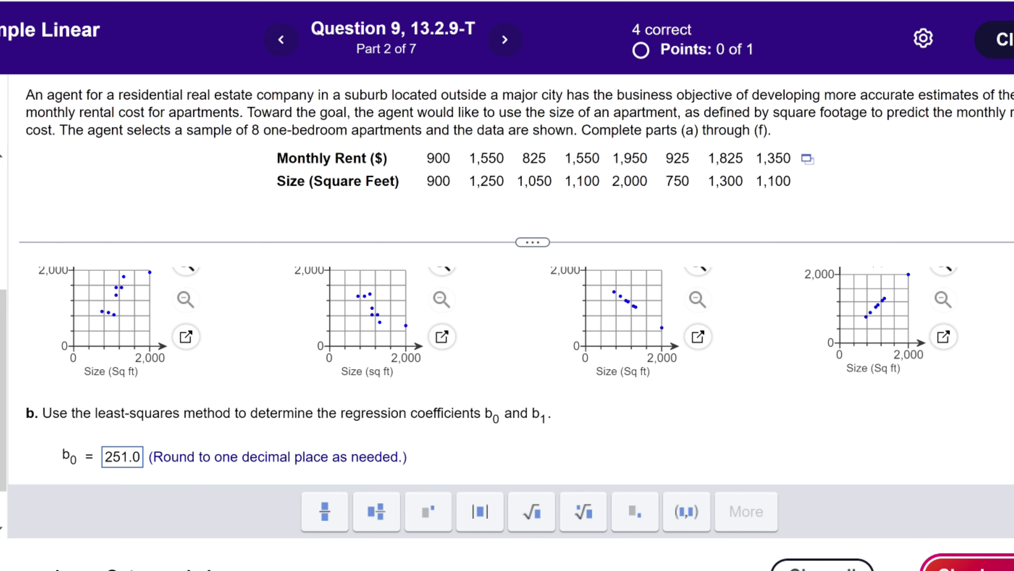
pyautogui.click(415, 370)
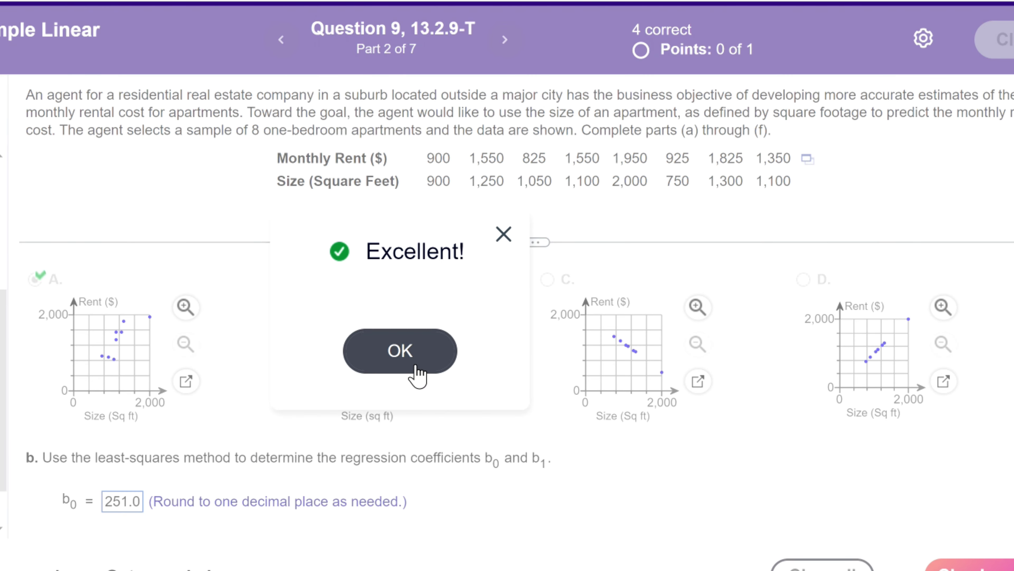
pyautogui.click(112, 503)
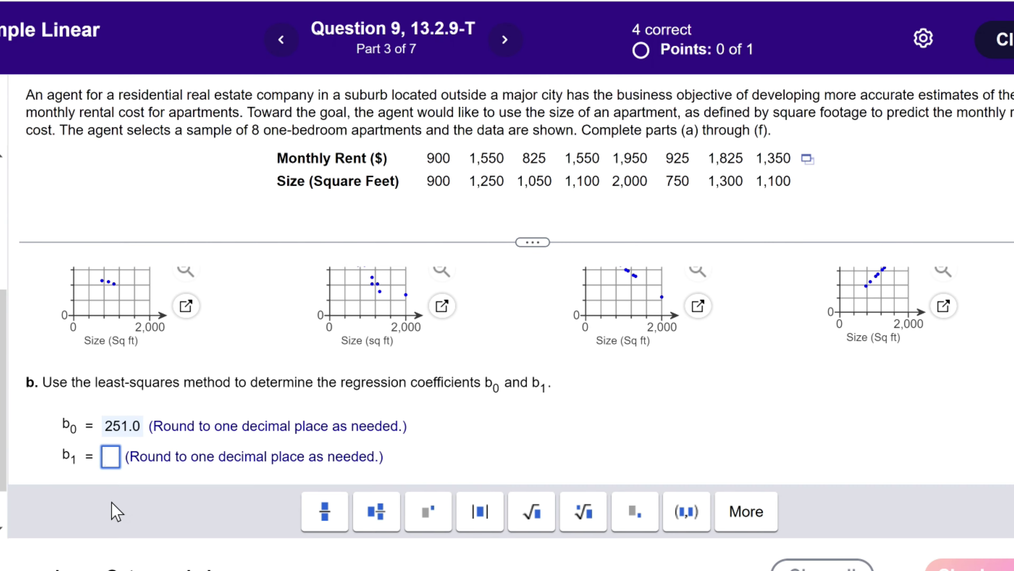
# Step: Enter b1 as .9 in part b of the homework question, submit the answer and dismiss the feedback
pyautogui.write('.9')
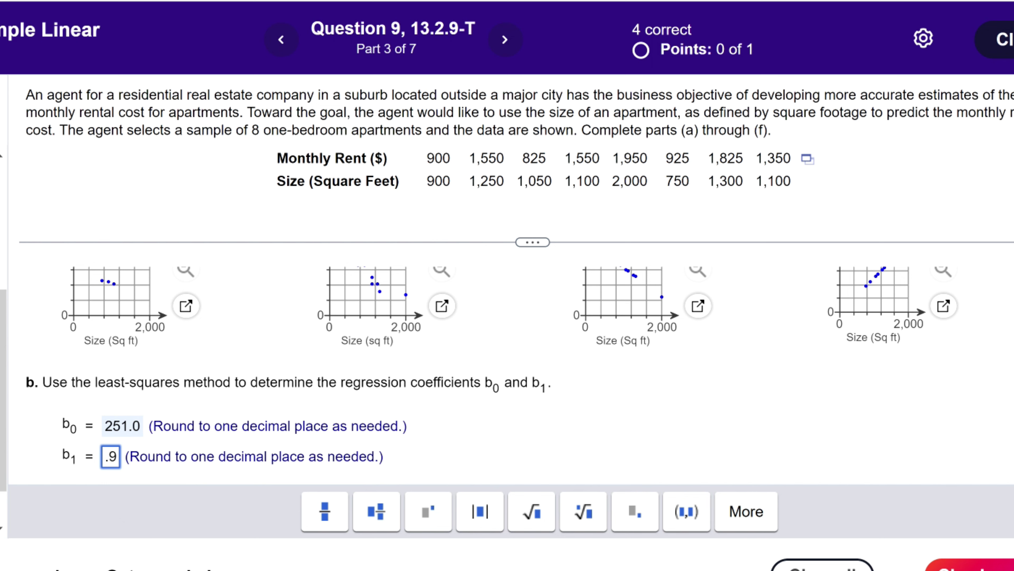
pyautogui.click(971, 567)
pyautogui.click(419, 356)
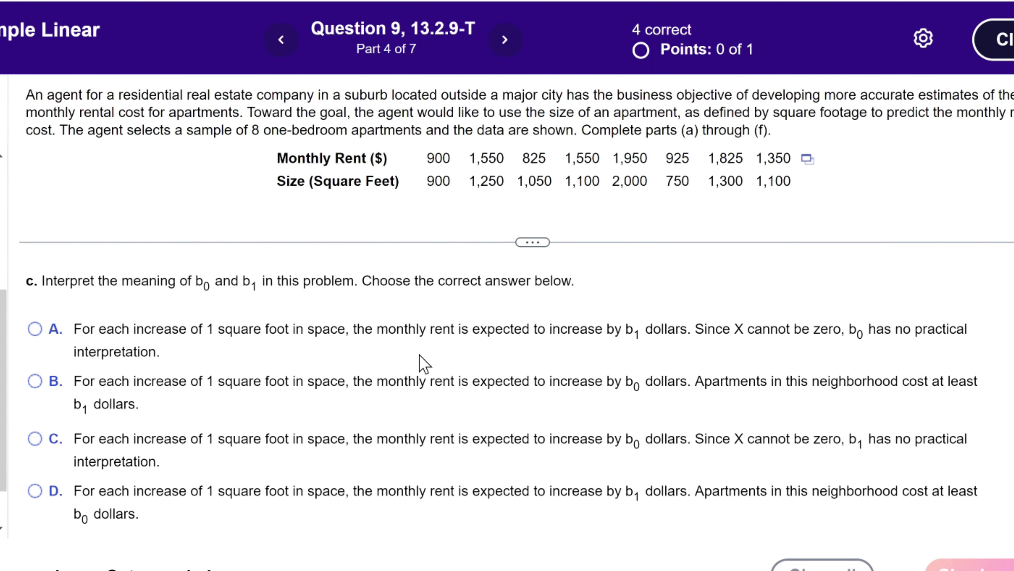
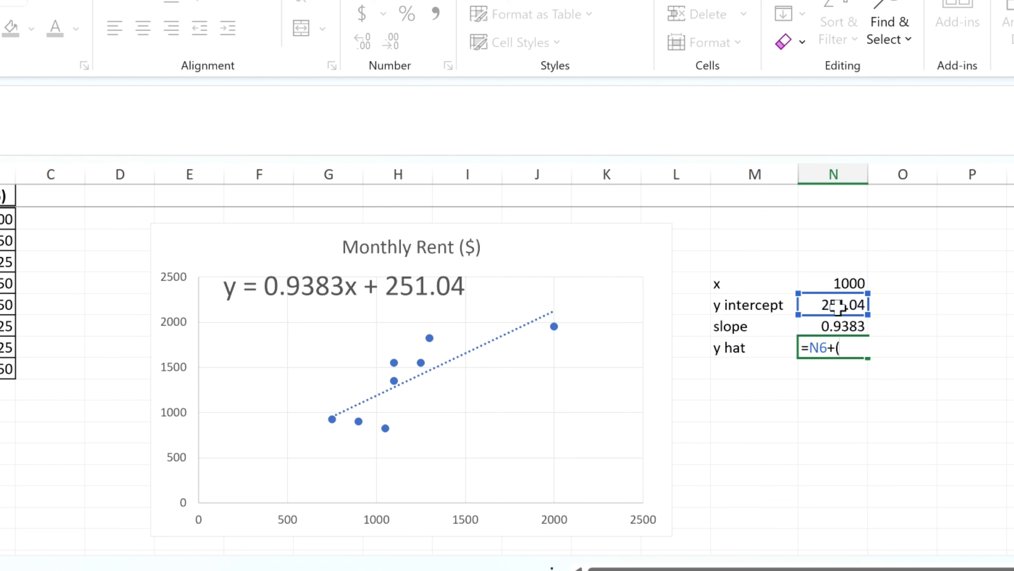
# Step: In Excel, complete the y hat formula for the 1000 square foot apartment as =N6+(N7*N5)
pyautogui.click(835, 327)
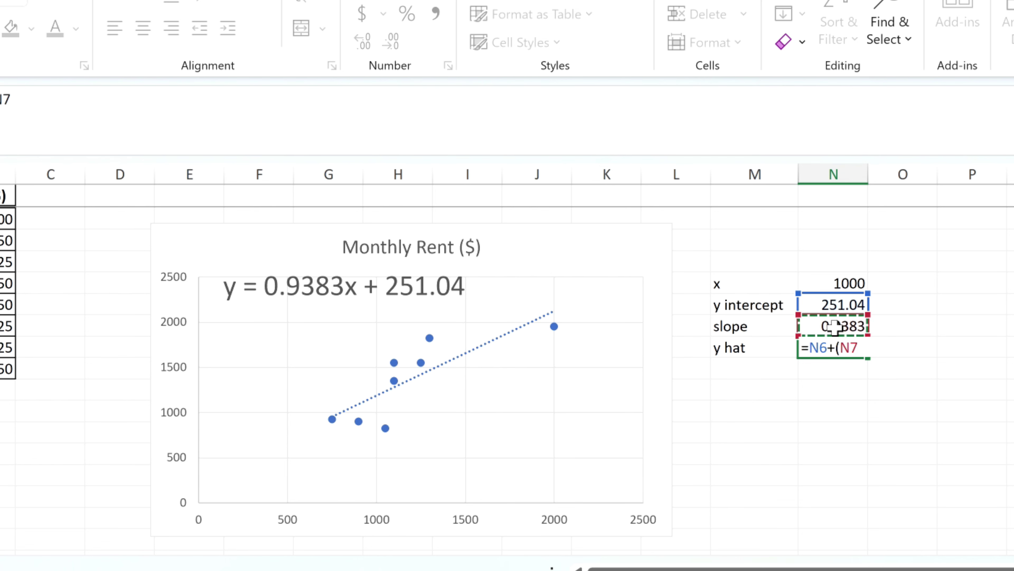
pyautogui.write('*')
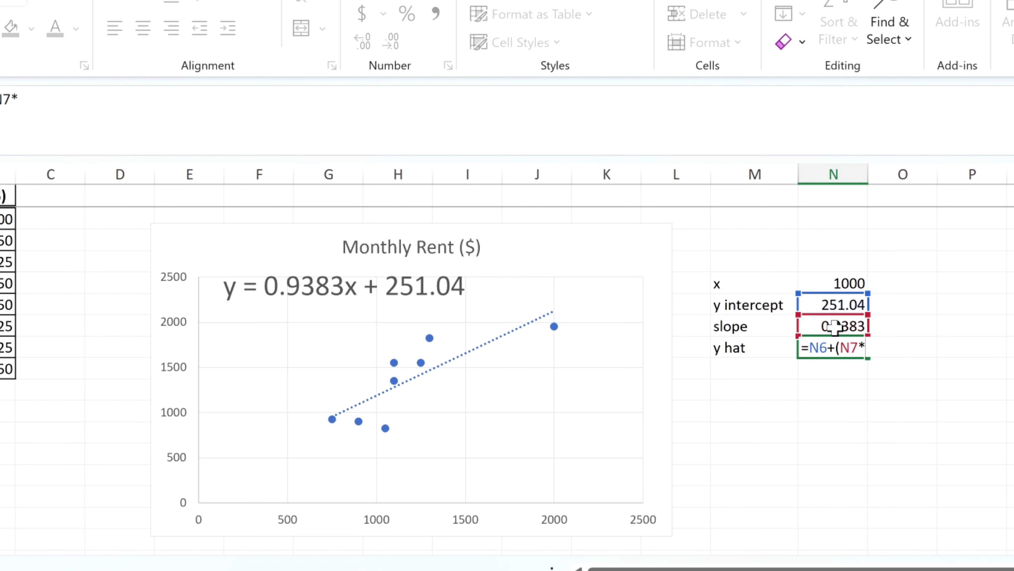
pyautogui.click(852, 284)
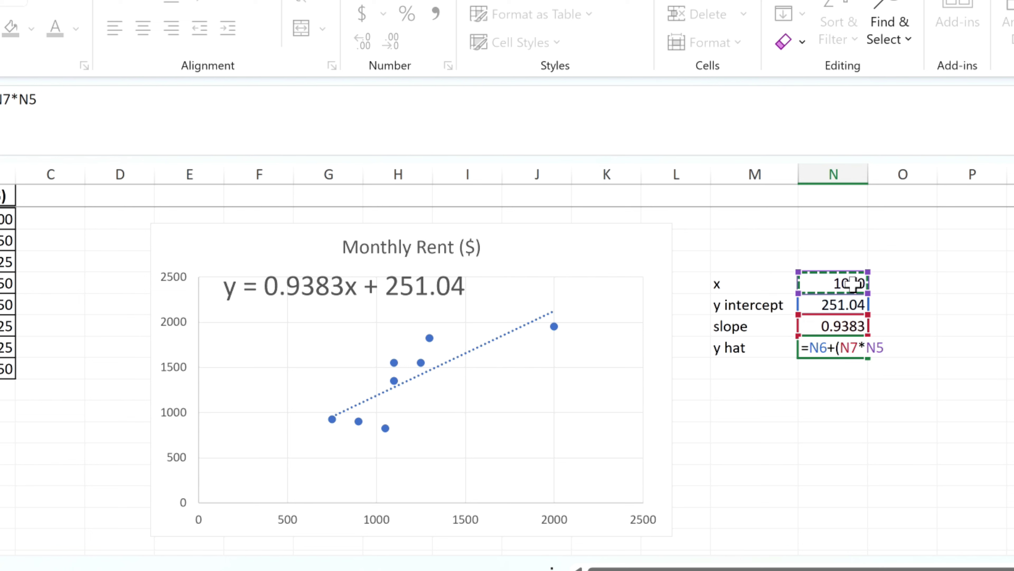
pyautogui.write(')')
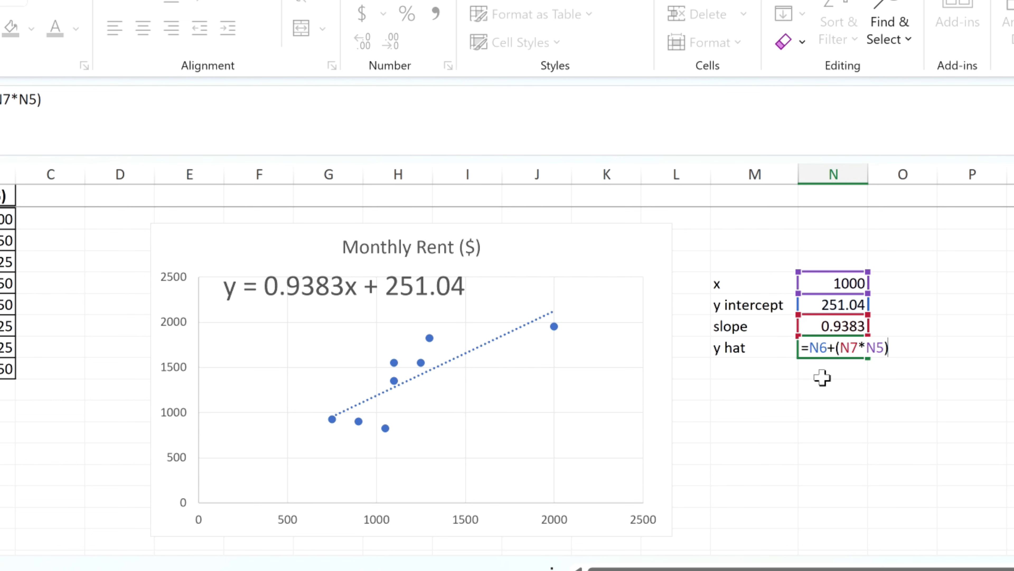
pyautogui.press('Return')
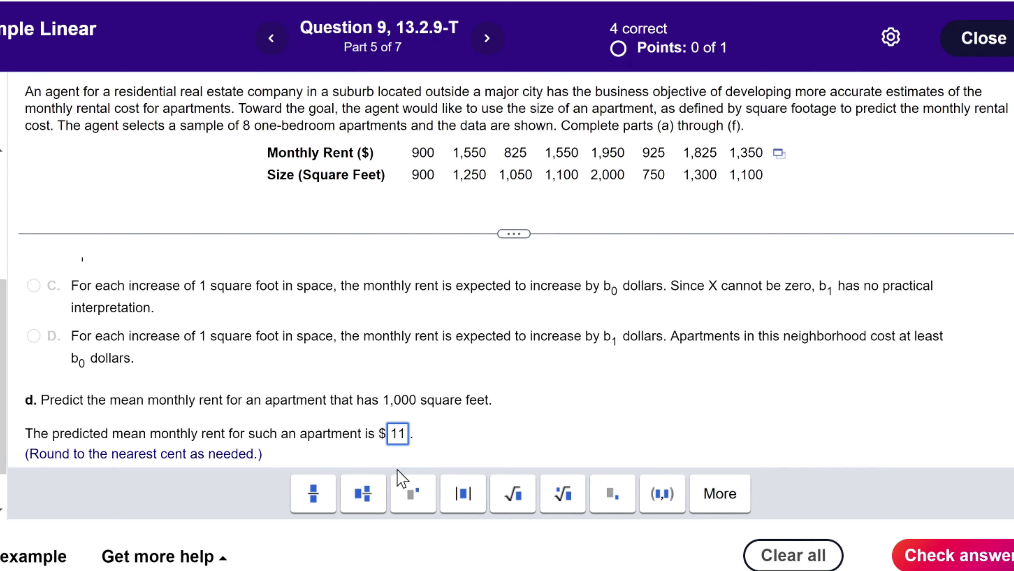
# Step: In the homework question's part d, enter the predicted mean monthly rent as 1189.34, submit it and dismiss the feedback
pyautogui.write('.')
pyautogui.press('BackSpace')
pyautogui.write('89.34')
pyautogui.click(979, 555)
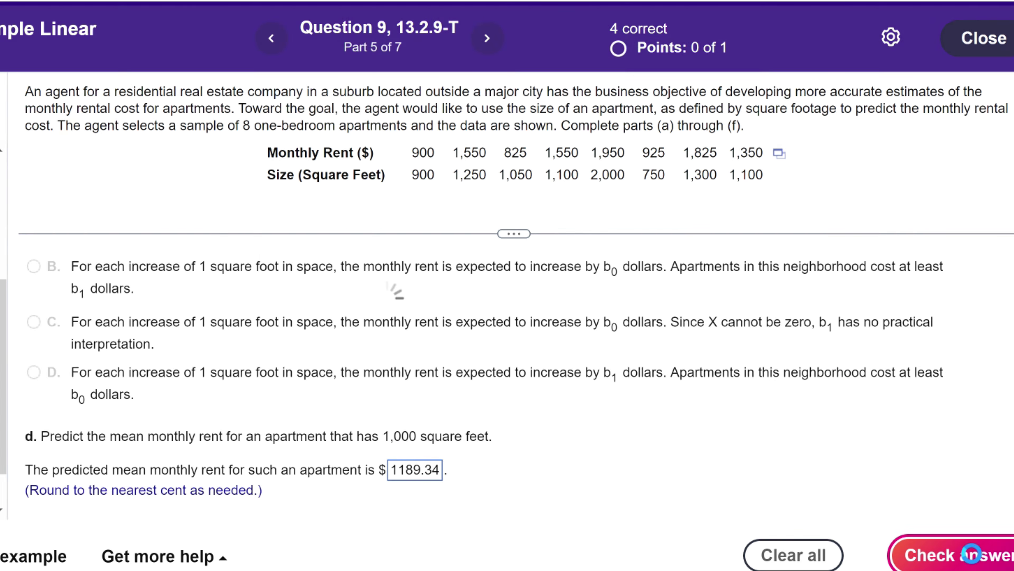
pyautogui.click(417, 349)
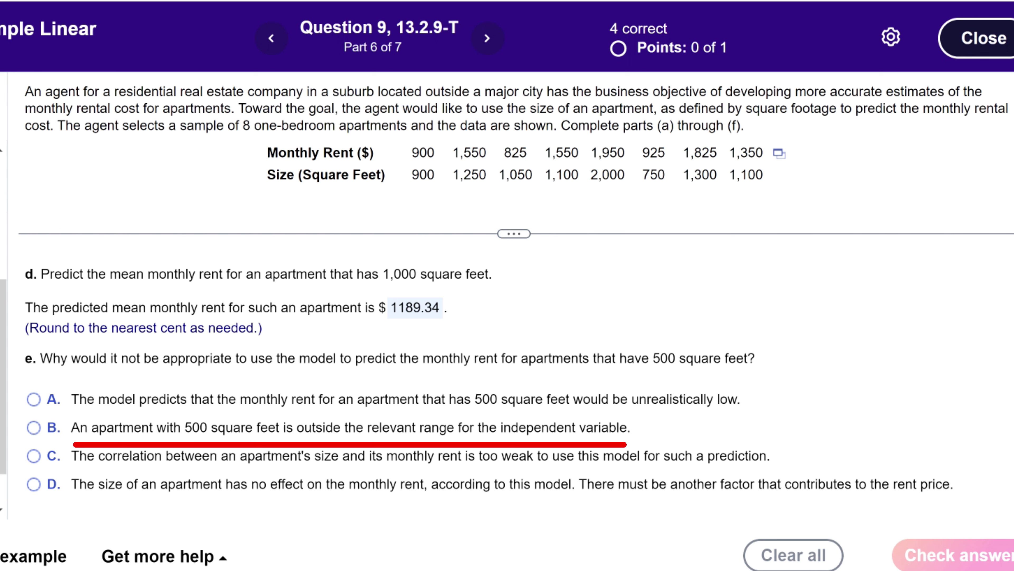
# Step: Answer part e with option B, outside the relevant range for the independent variable, submit it and dismiss the feedback
pyautogui.click(34, 428)
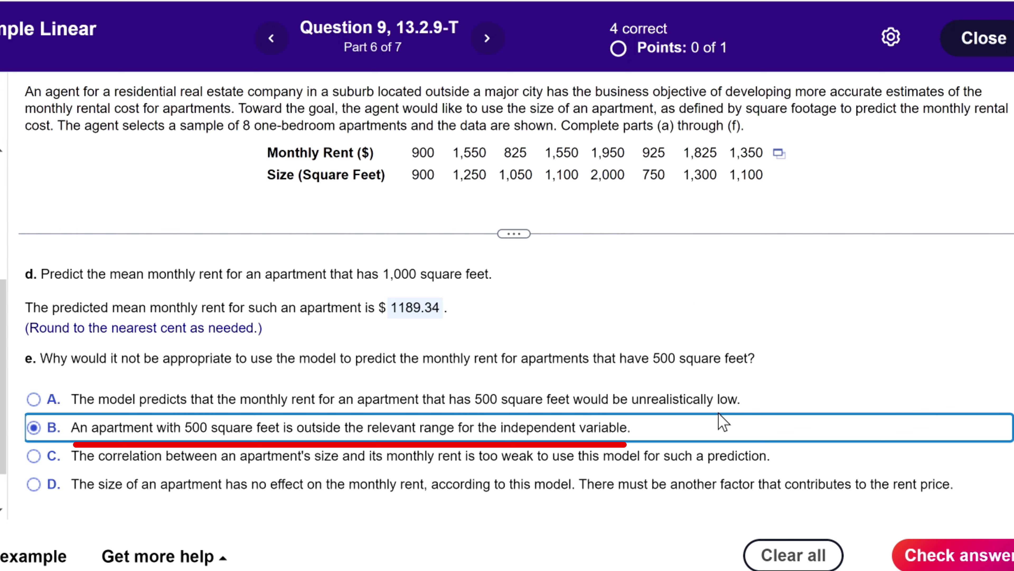
pyautogui.click(946, 558)
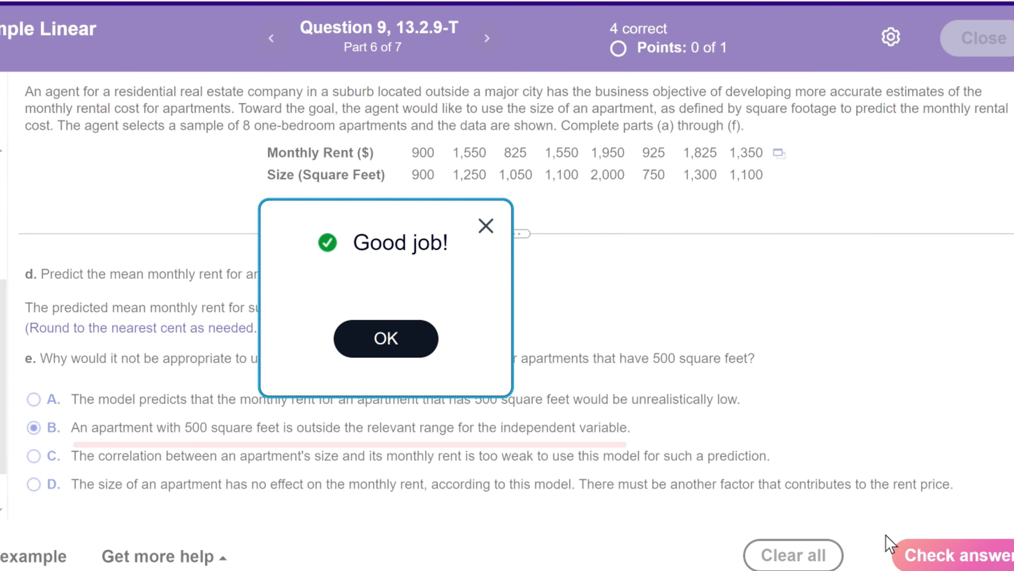
pyautogui.click(419, 341)
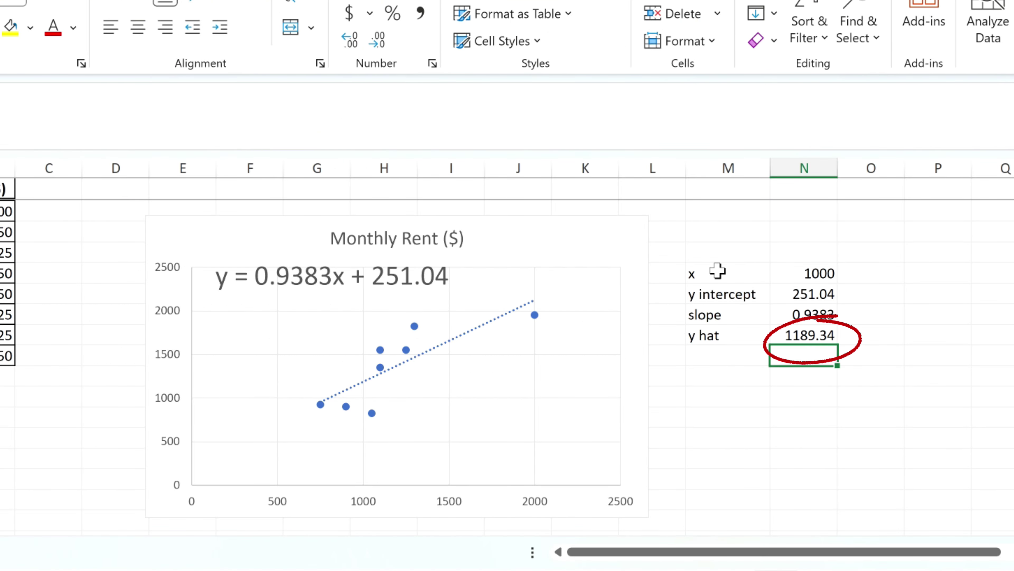
# Step: In Excel, enter the label x in M10 with the value 1200 in N10, and the label y hat in M11
pyautogui.click(718, 375)
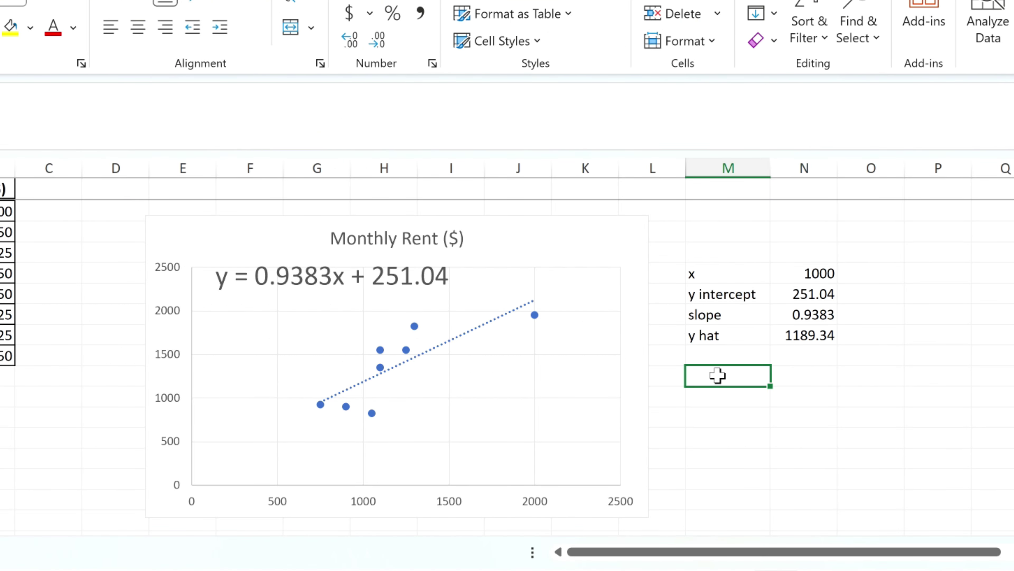
pyautogui.write('s')
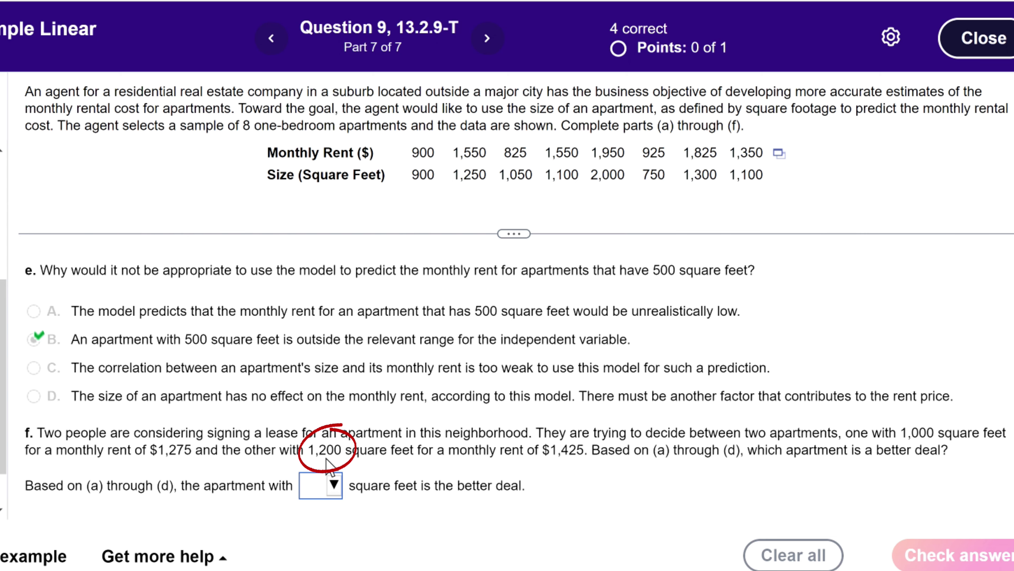
pyautogui.write('12')
pyautogui.write('00')
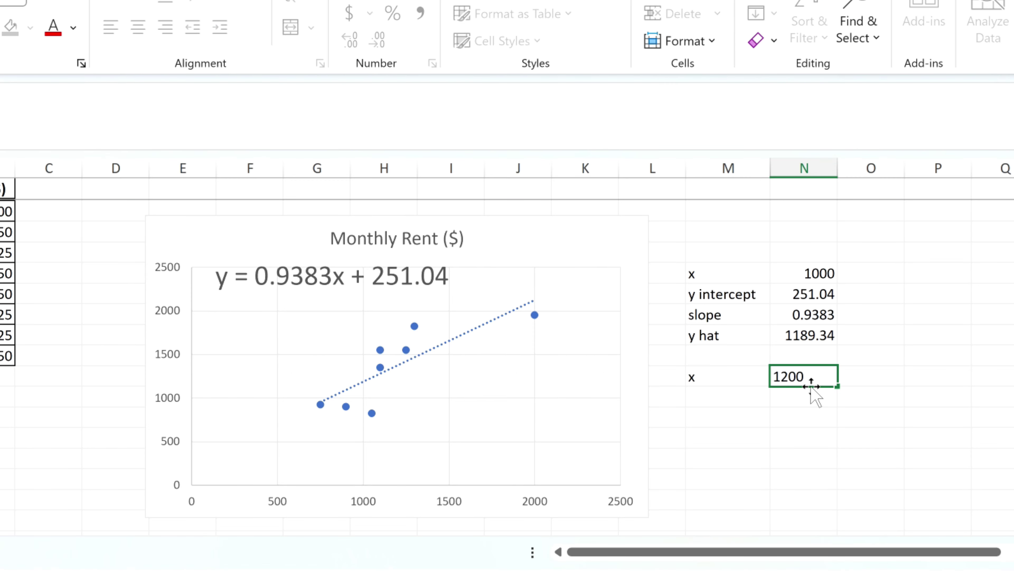
pyautogui.click(747, 396)
pyautogui.write('y ha')
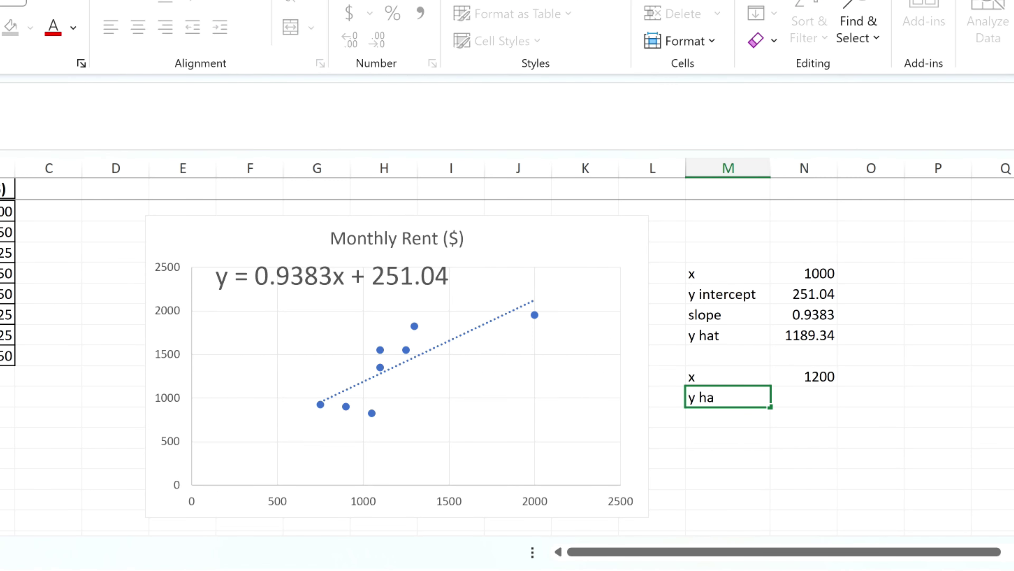
pyautogui.write('t')
# Step: Calculate y hat for the 1200 square foot apartment in N11 with the formula =N6+(N7*N10)
pyautogui.click(802, 395)
pyautogui.write('=')
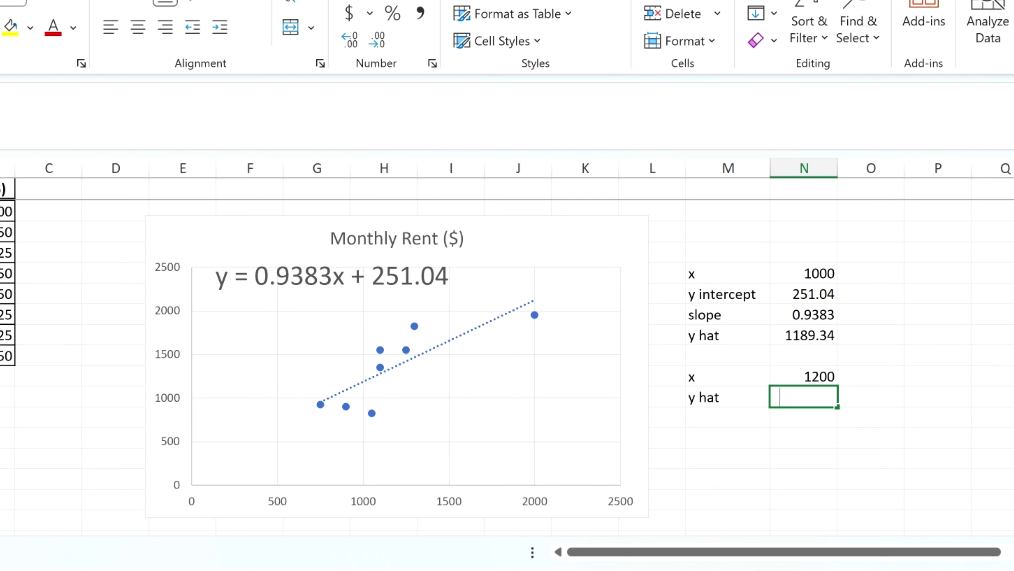
pyautogui.click(814, 298)
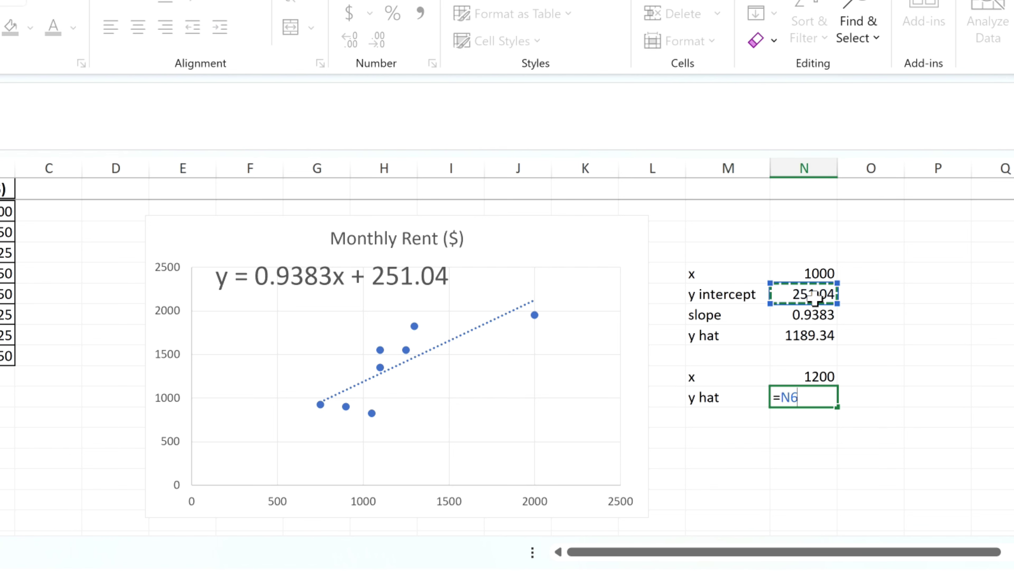
pyautogui.write('+(')
pyautogui.click(813, 314)
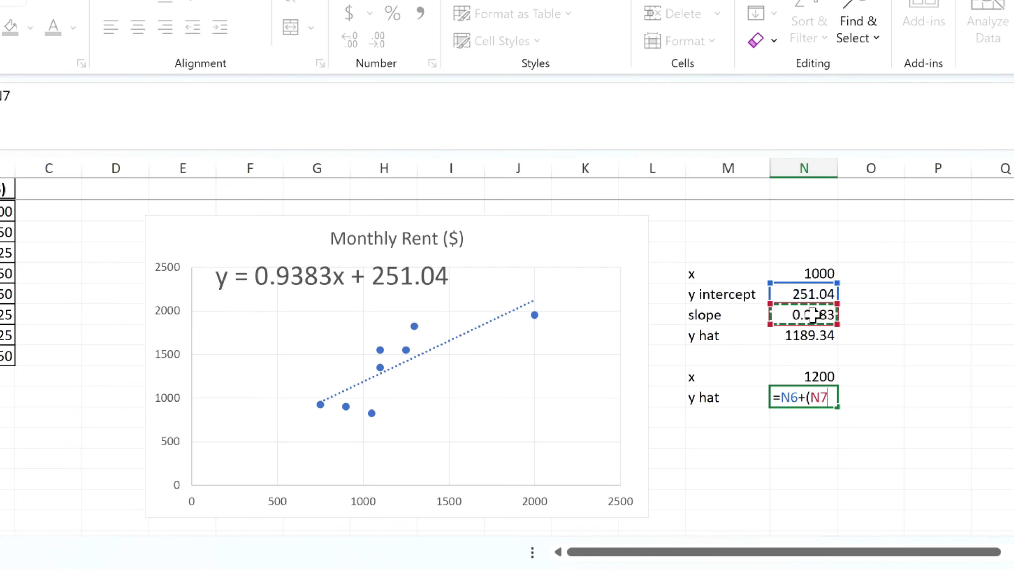
pyautogui.write('*')
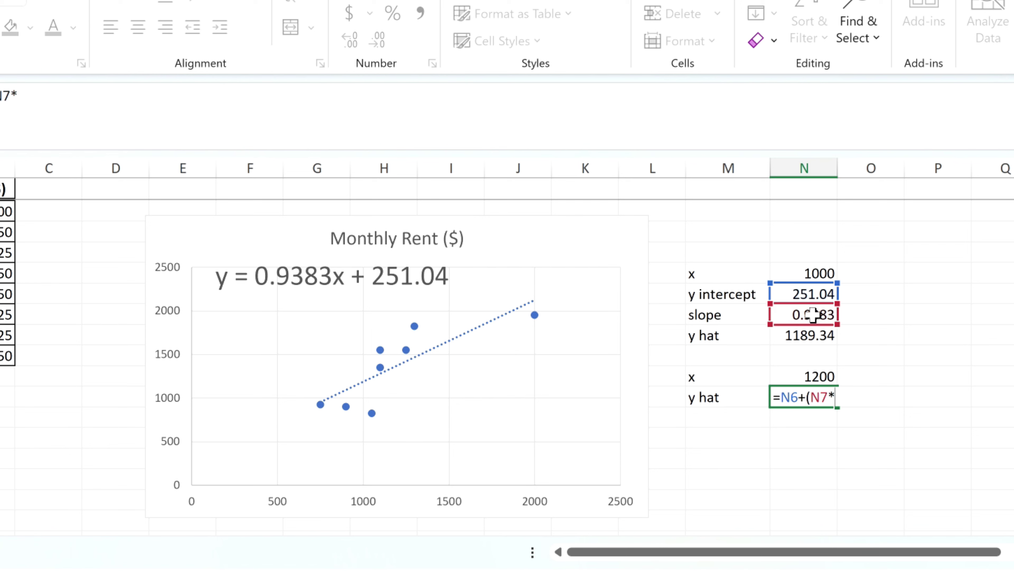
pyautogui.click(822, 376)
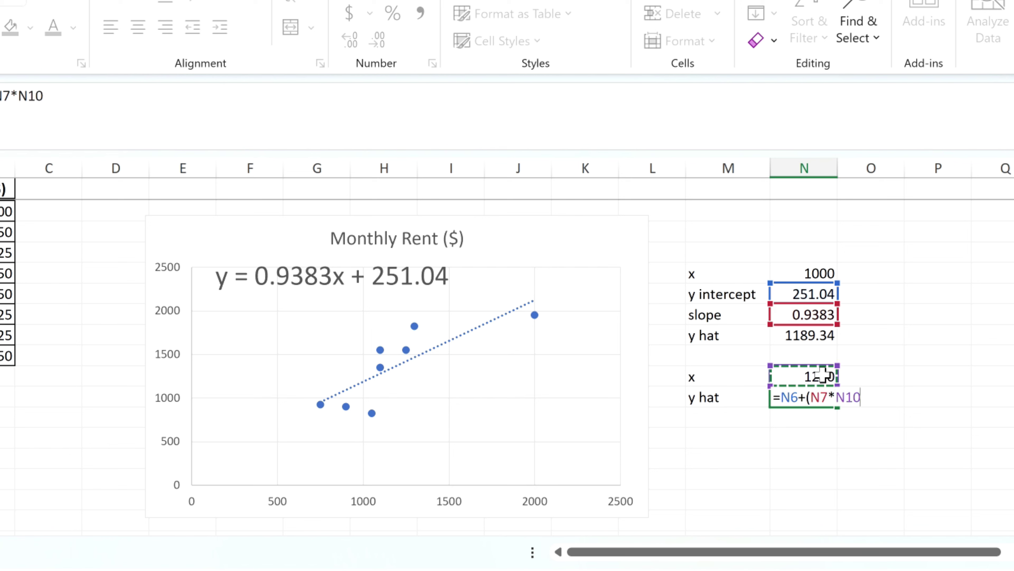
pyautogui.write(')')
pyautogui.press('Return')
pyautogui.moveTo(833, 376); pyautogui.dragTo(831, 379)
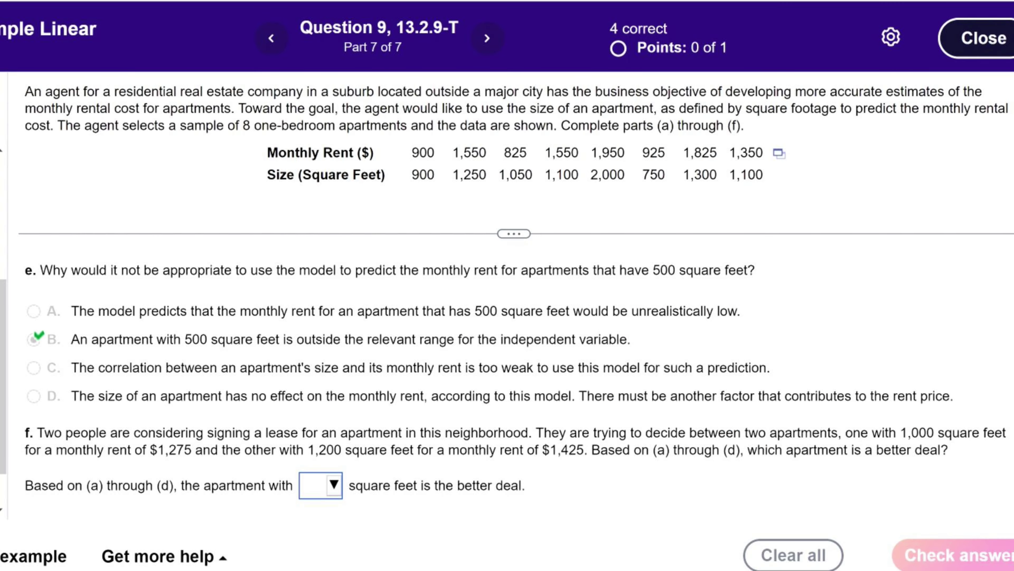
# Step: In the homework question's part f, choose 1,200 square feet as the better deal, submit the answer and close the feedback
pyautogui.moveTo(577, 429)
pyautogui.mouseDown()
pyautogui.moveTo(586, 467)
pyautogui.moveTo(572, 434)
pyautogui.mouseUp()
pyautogui.click(335, 484)
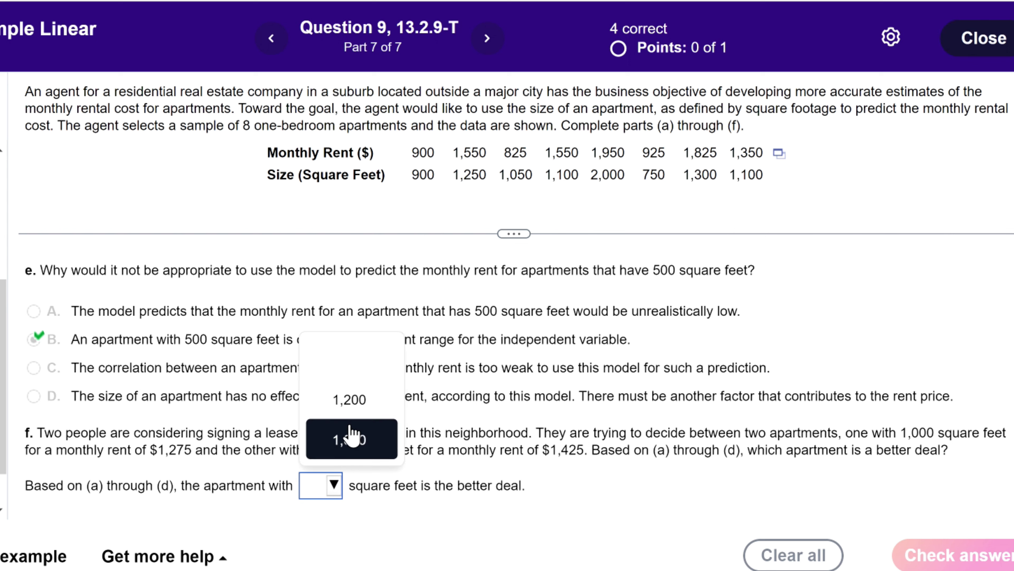
pyautogui.click(353, 401)
pyautogui.click(994, 557)
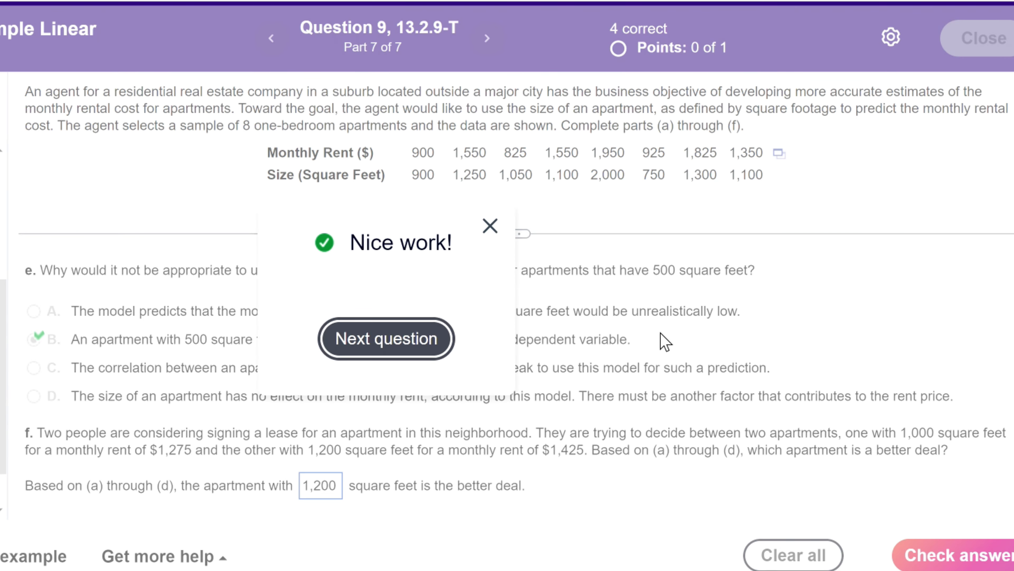
pyautogui.click(491, 226)
# Step: Switch to Excel and start the Regression tool from the Data Analysis add-in
pyautogui.hotkey('alt', 'Tab')
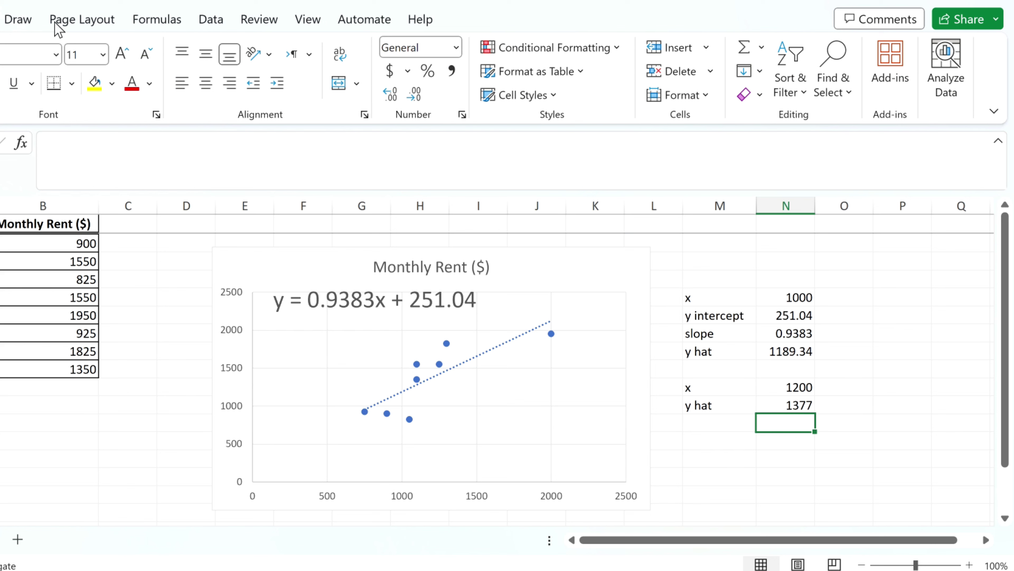
pyautogui.click(211, 20)
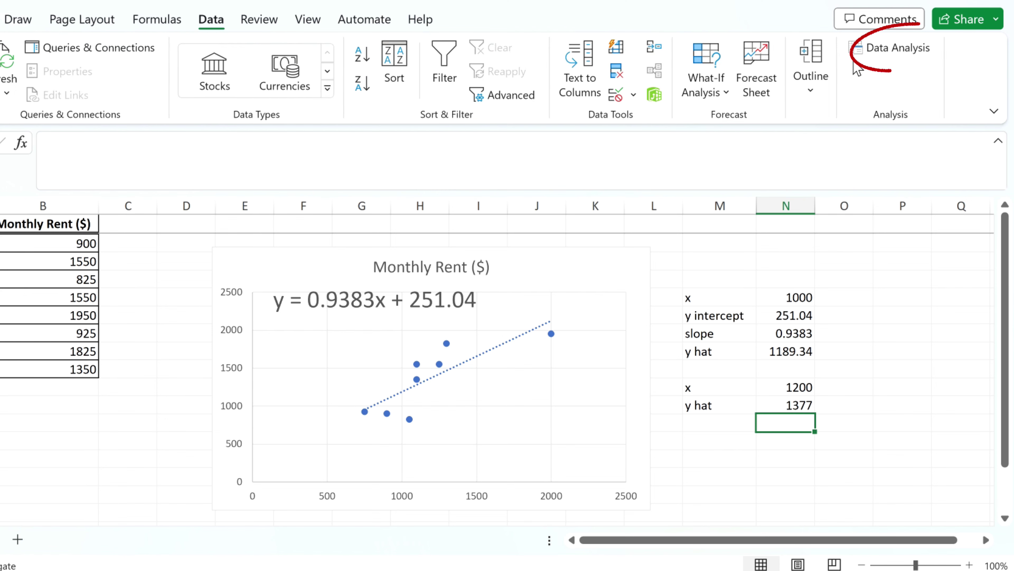
pyautogui.click(900, 54)
pyautogui.moveTo(842, 191); pyautogui.dragTo(841, 235)
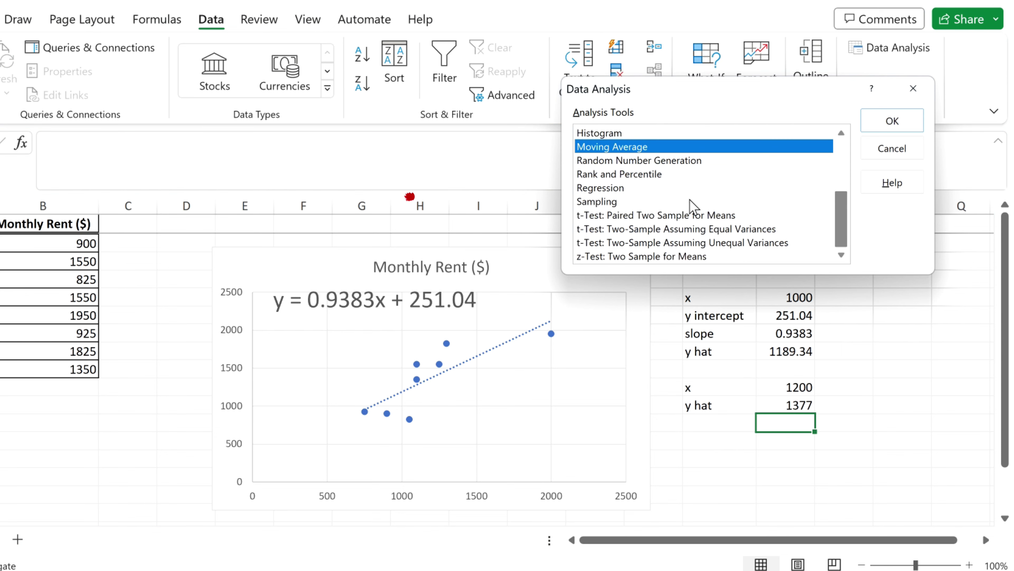
pyautogui.click(601, 188)
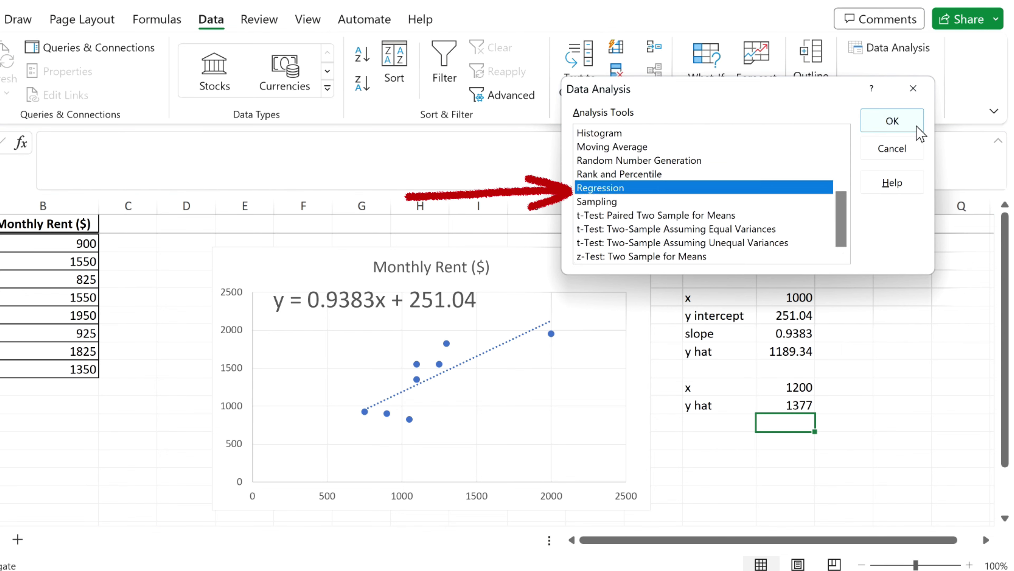
pyautogui.click(907, 122)
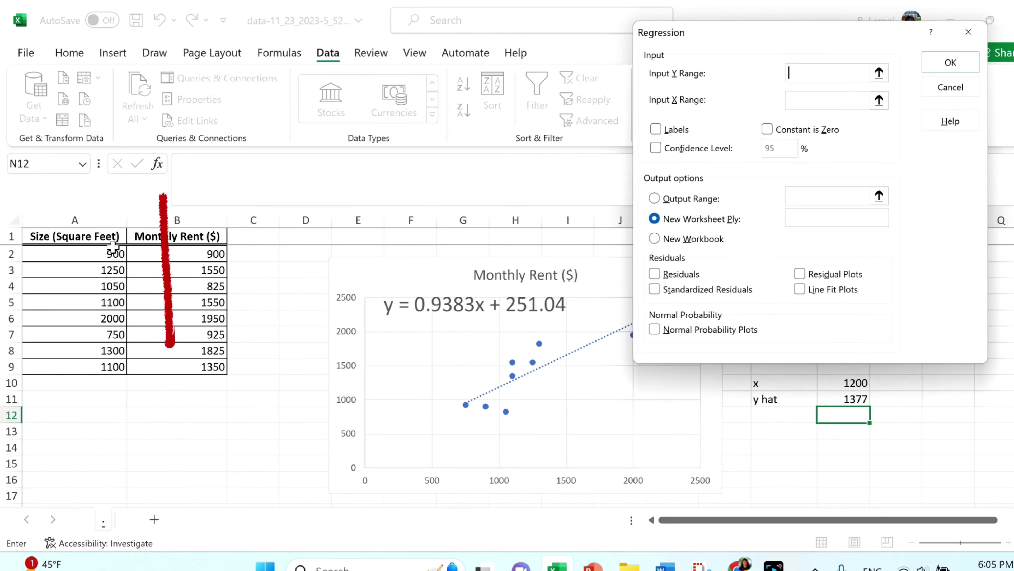
# Step: Run the regression on a new worksheet with Y range $B$1:$B$9, X range $A$1:$A$9 and Labels enabled
pyautogui.click(171, 235)
pyautogui.moveTo(171, 235); pyautogui.dragTo(171, 364)
pyautogui.click(819, 101)
pyautogui.moveTo(98, 235); pyautogui.dragTo(82, 364)
pyautogui.click(656, 130)
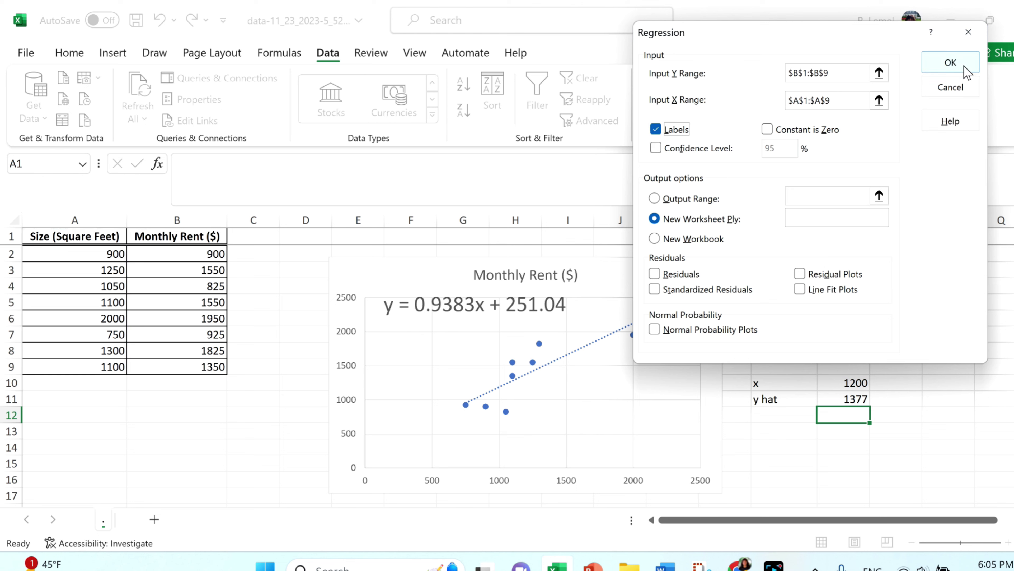
pyautogui.click(951, 62)
# Step: Compare the intercept and Size (Square Feet) coefficients in the regression output with the trendline equation on the data sheet
pyautogui.moveTo(129, 218); pyautogui.dragTo(186, 236)
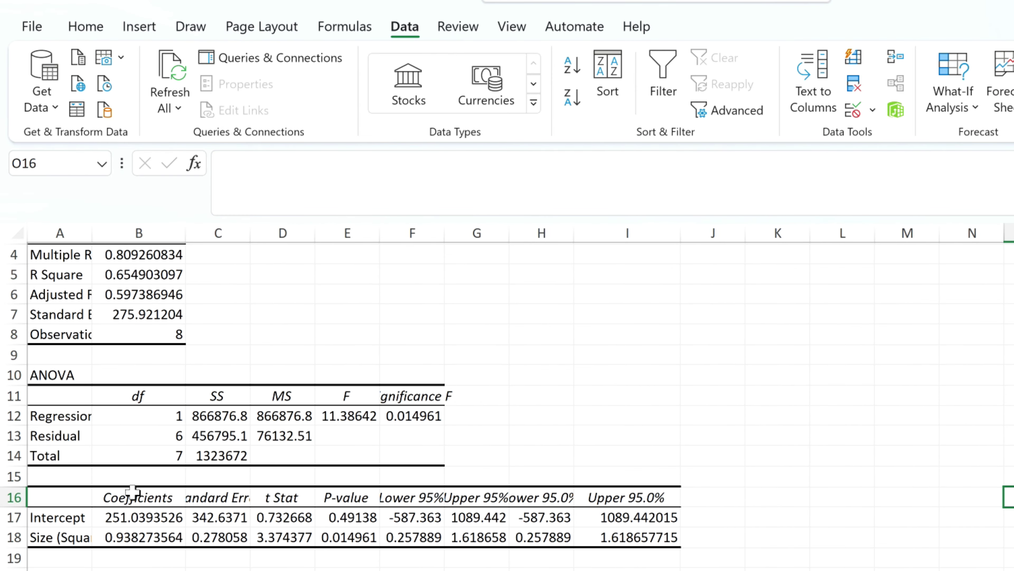
pyautogui.click(127, 519)
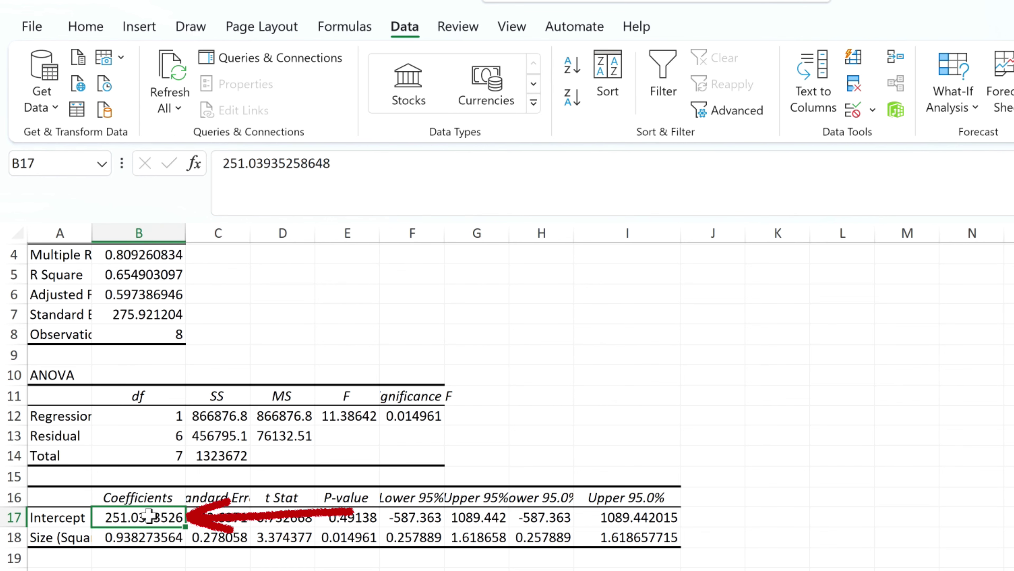
pyautogui.press('Escape')
pyautogui.hotkey('ctrl', 'pageup')
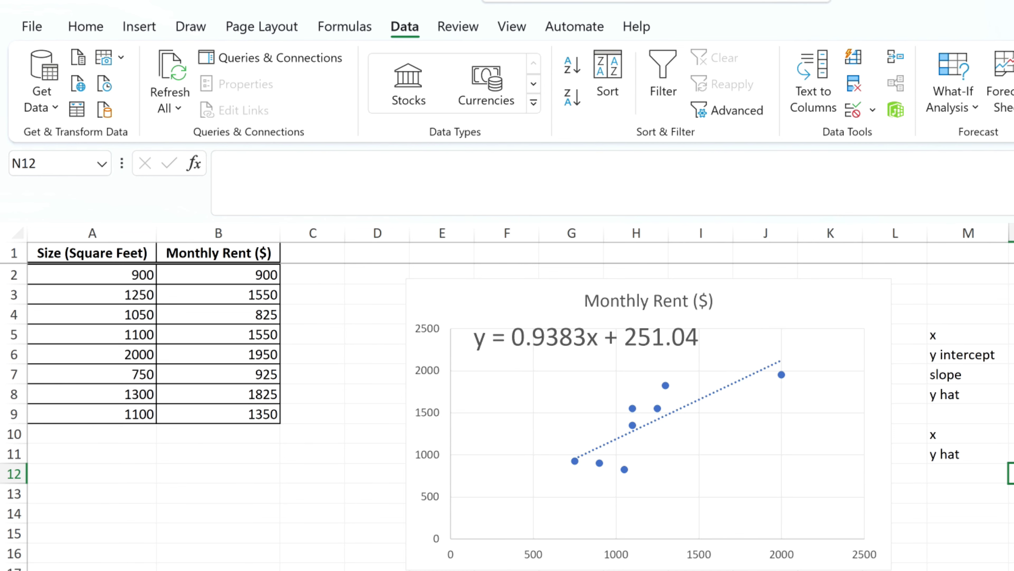
pyautogui.click(199, 569)
pyautogui.click(72, 539)
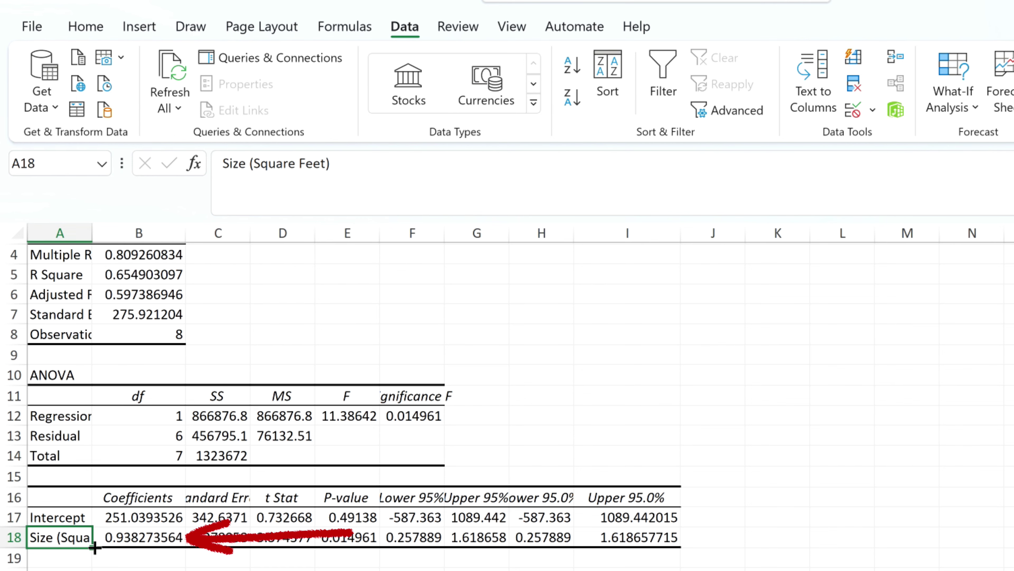
pyautogui.click(142, 539)
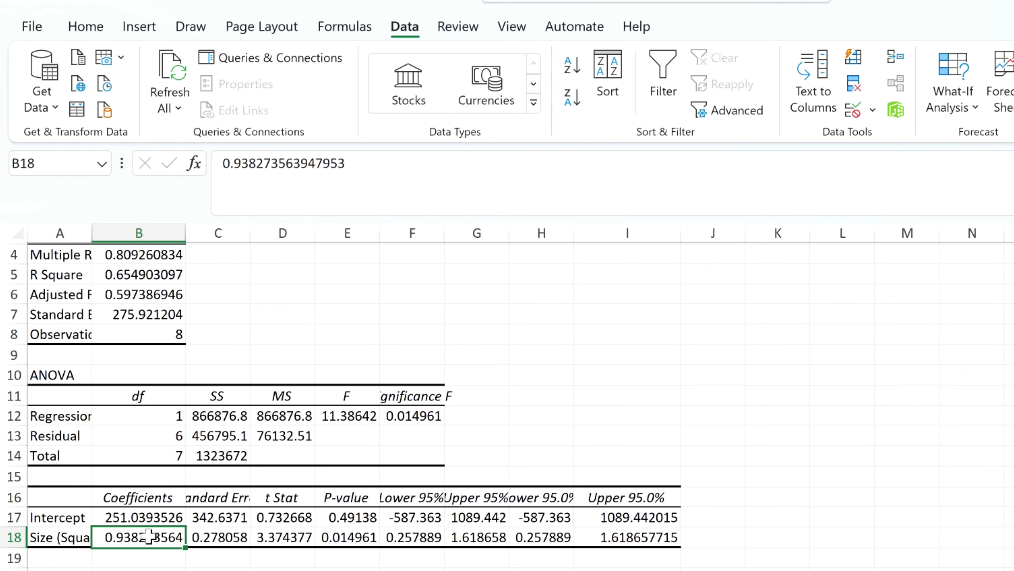
pyautogui.click(319, 569)
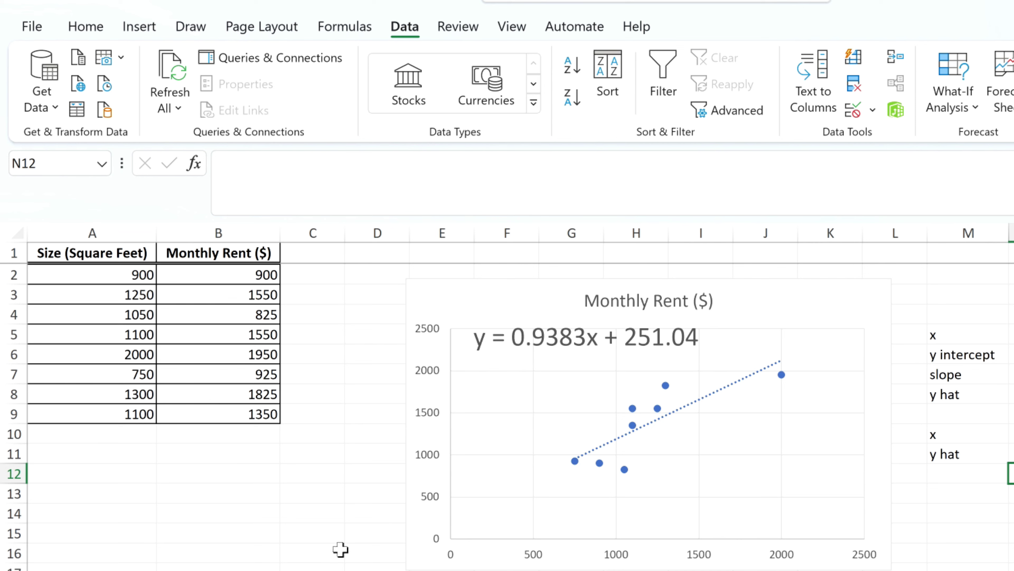
pyautogui.click(419, 569)
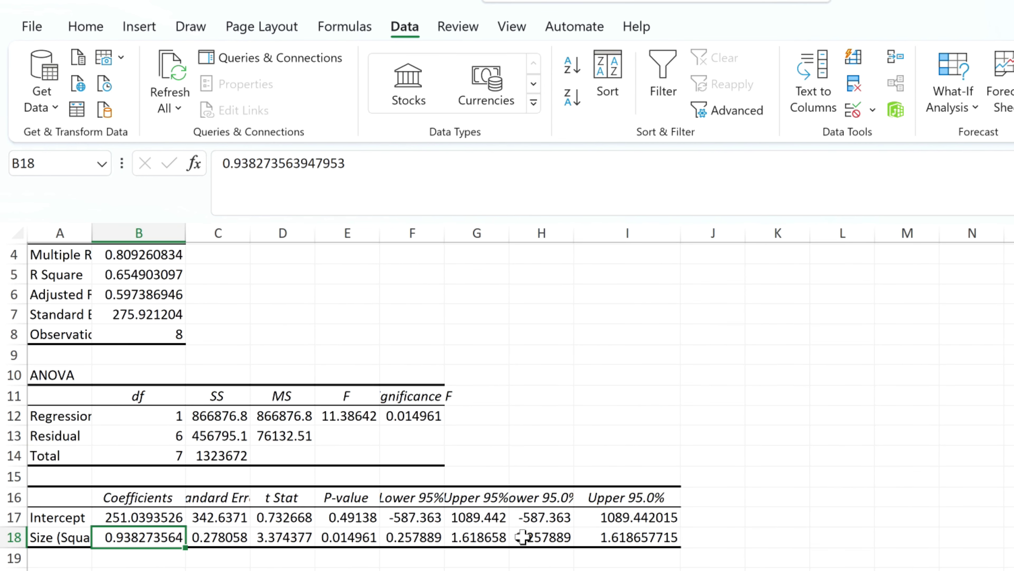